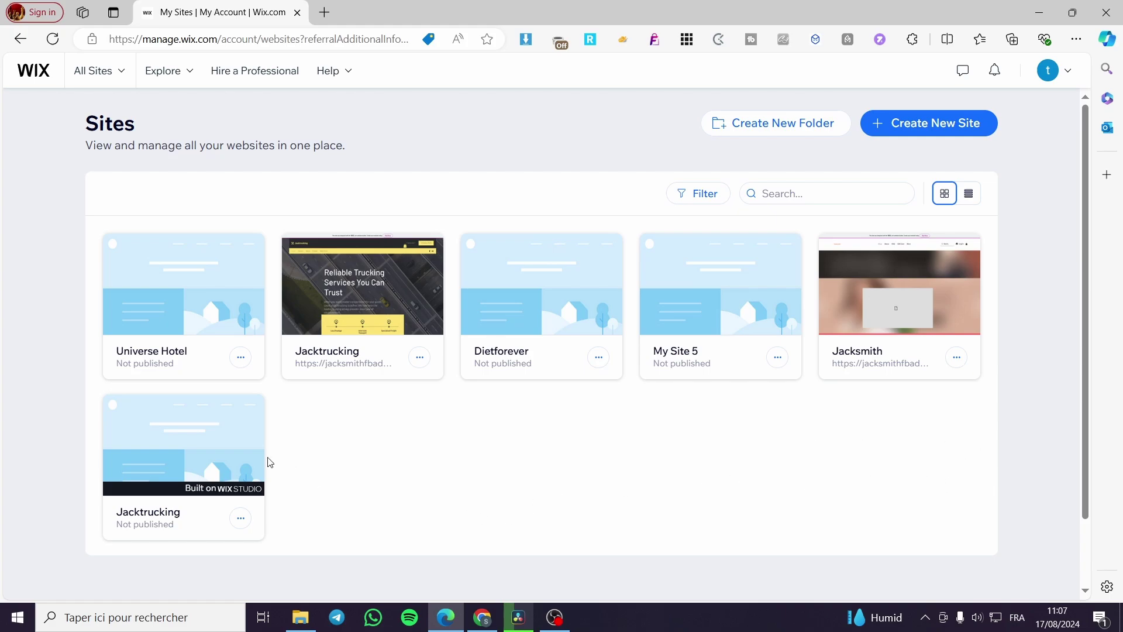
# Open Universe Hotel's dashboard and go to its Settings page of general options.
pyautogui.moveTo(221, 290)
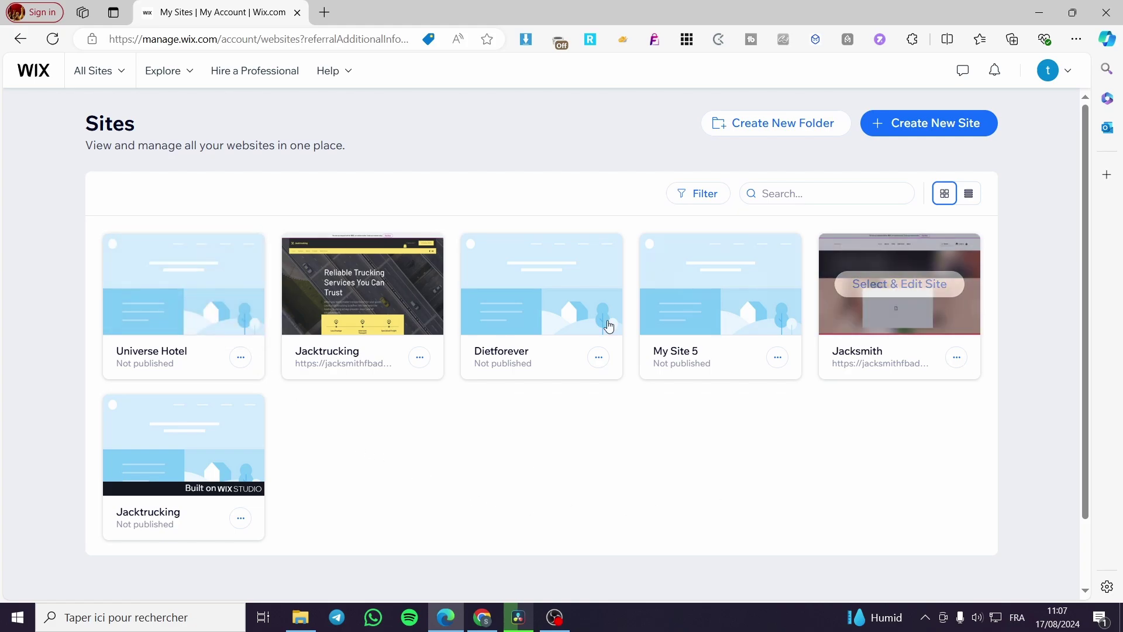
pyautogui.click(195, 289)
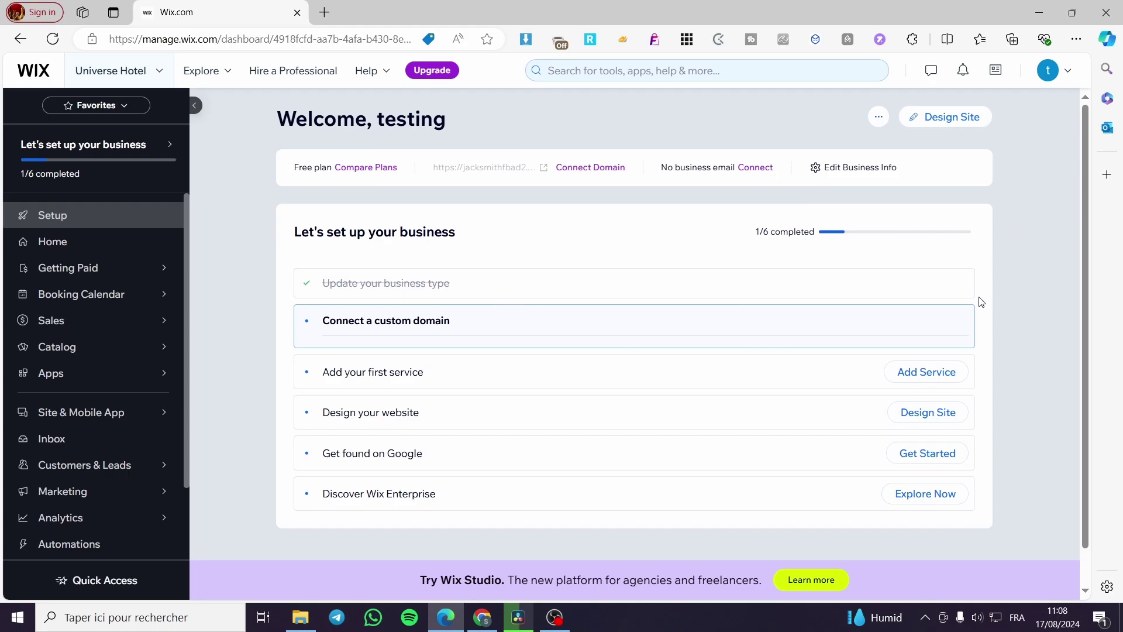
pyautogui.scroll(-2, 82, 358)
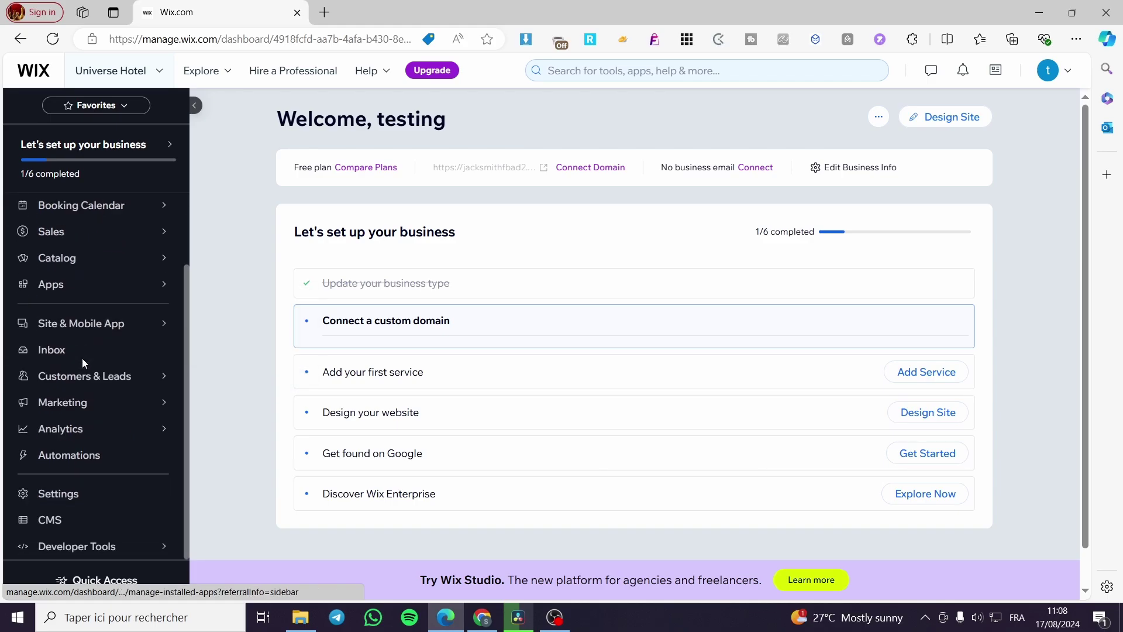
pyautogui.moveTo(183, 423)
pyautogui.click(101, 503)
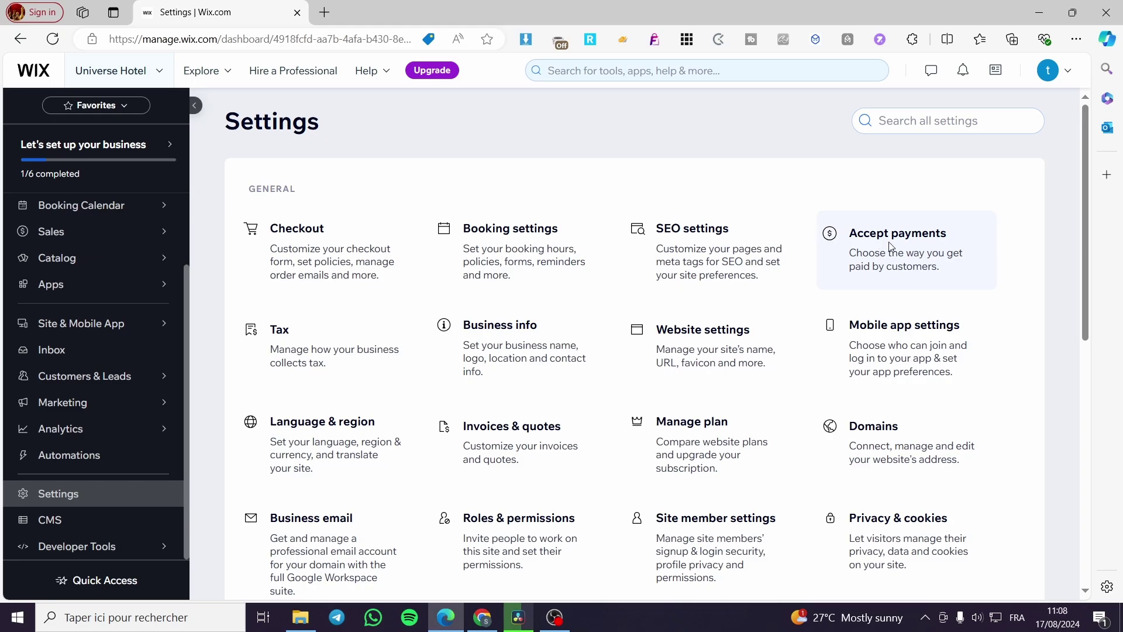
# Check the Accept payments connection options, then go back to the Universe Hotel Home page.
pyautogui.click(836, 246)
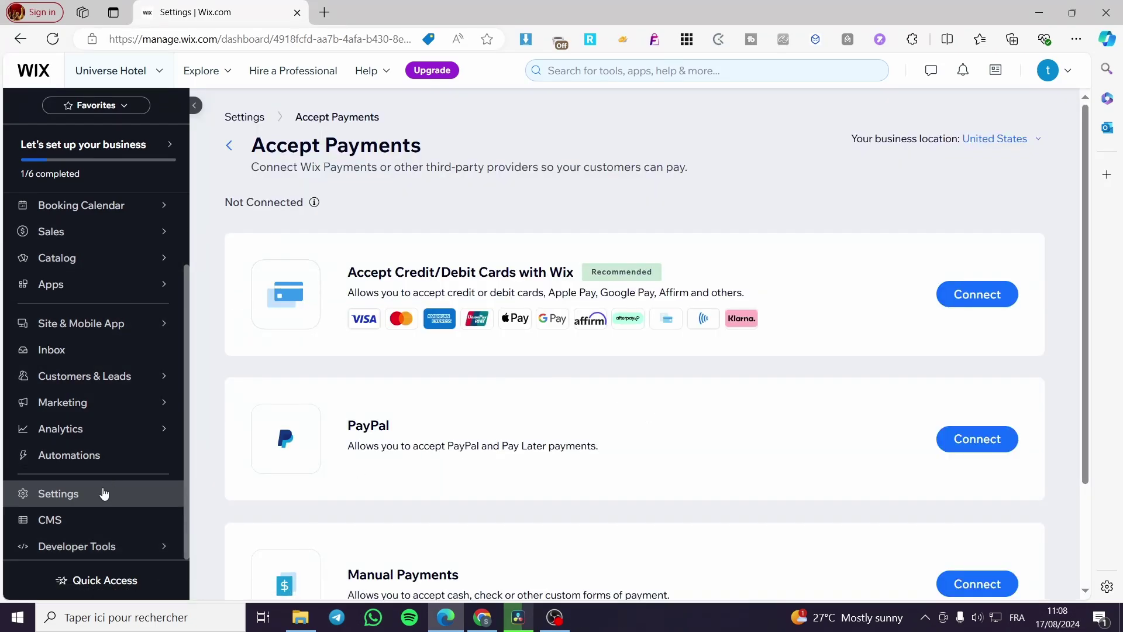
pyautogui.scroll(2, 82, 225)
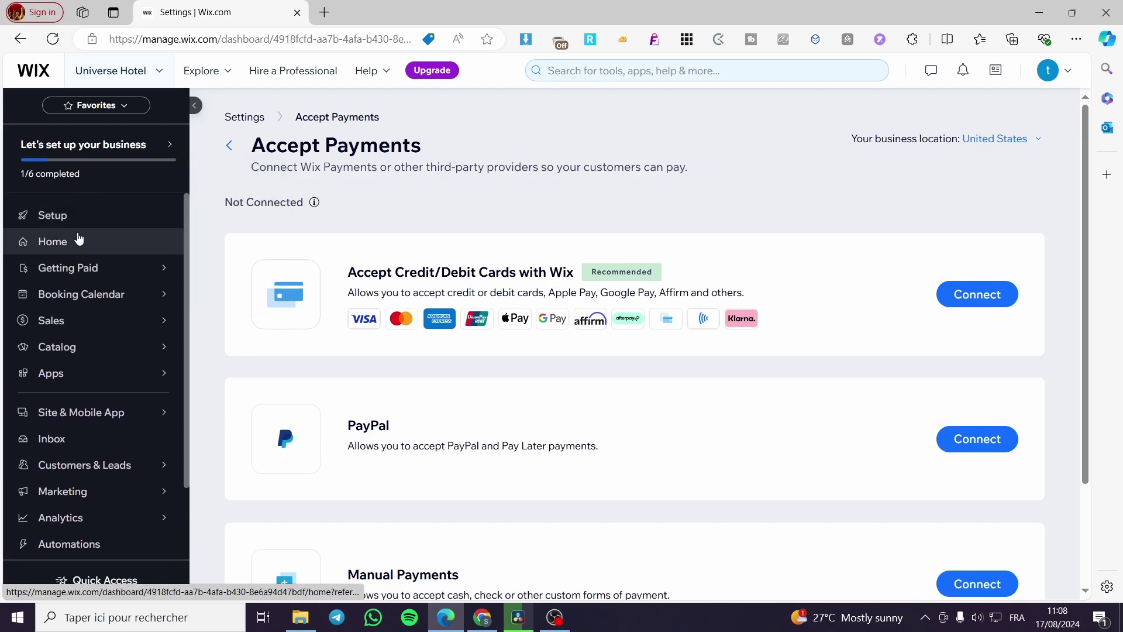
pyautogui.click(76, 241)
pyautogui.moveTo(153, 269)
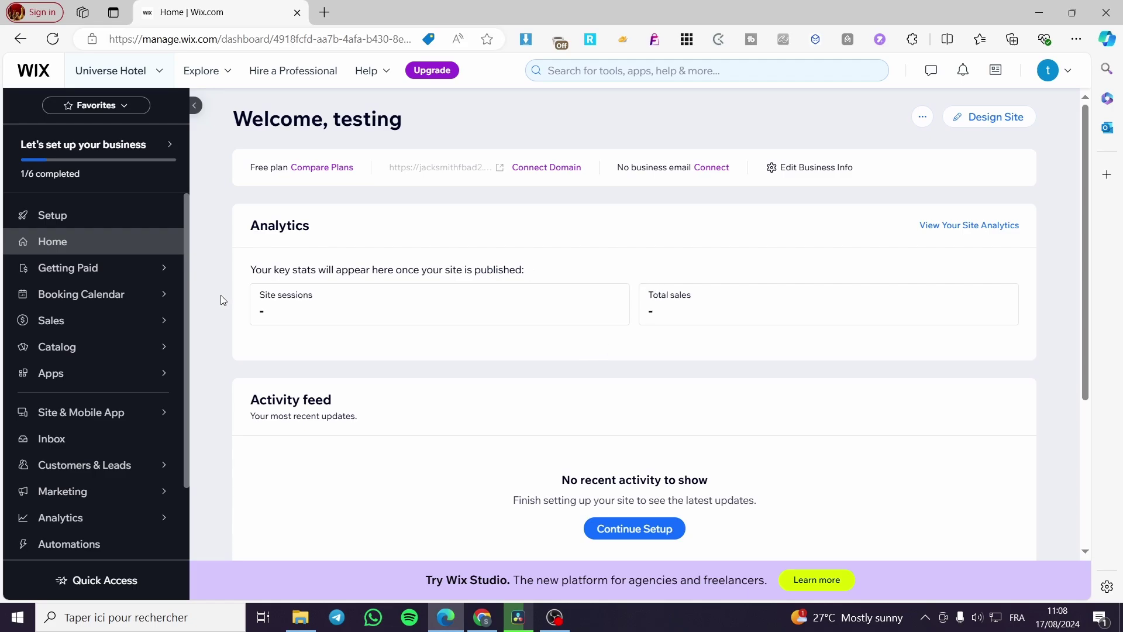
pyautogui.moveTo(69, 149)
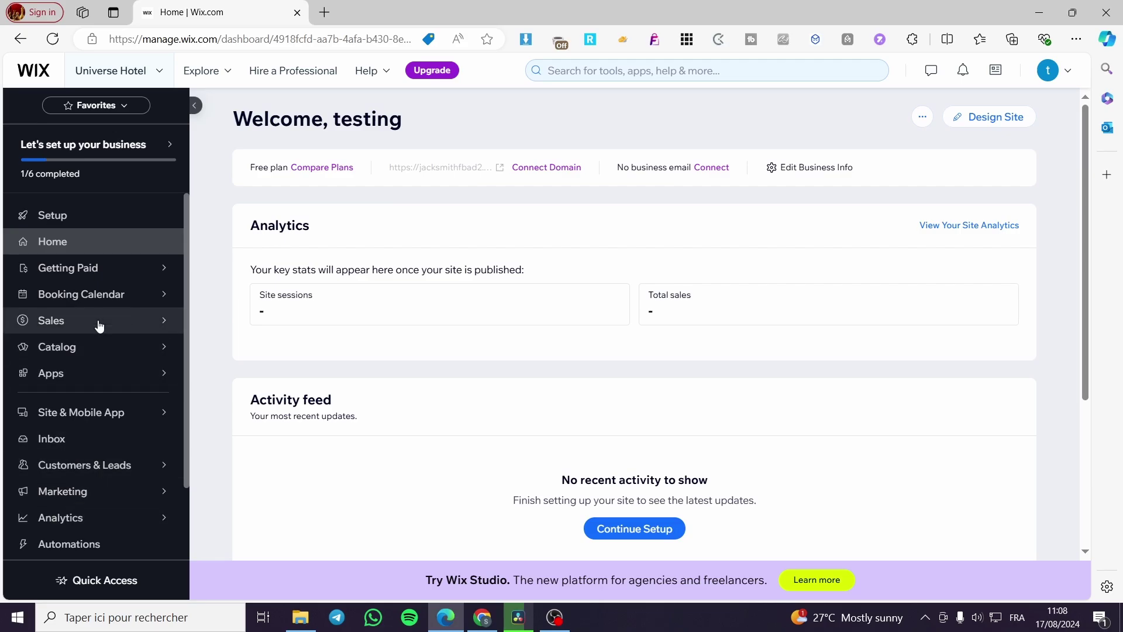
pyautogui.moveTo(103, 300)
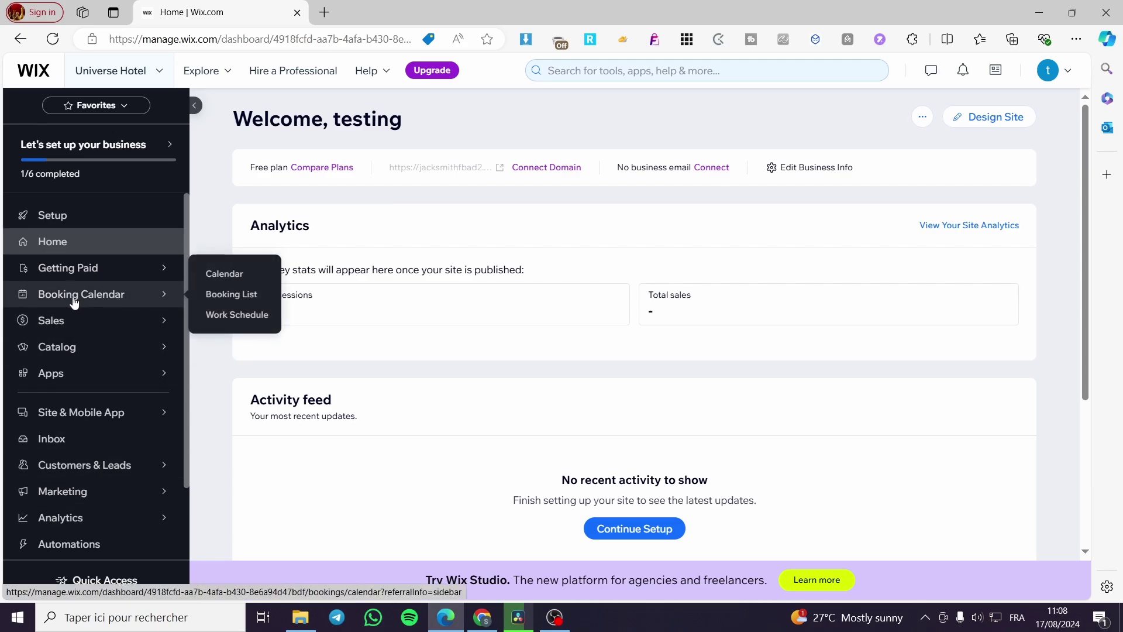
# Check the Booking Calendar's Add and Manage menus, then open the empty Booking List.
pyautogui.click(214, 275)
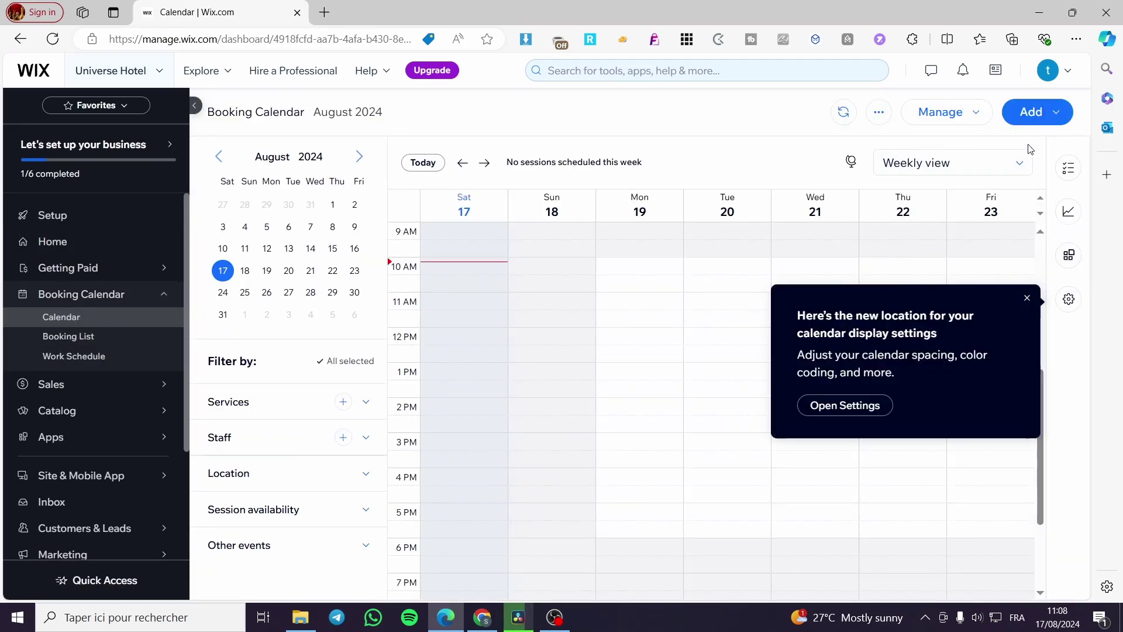
pyautogui.click(1059, 117)
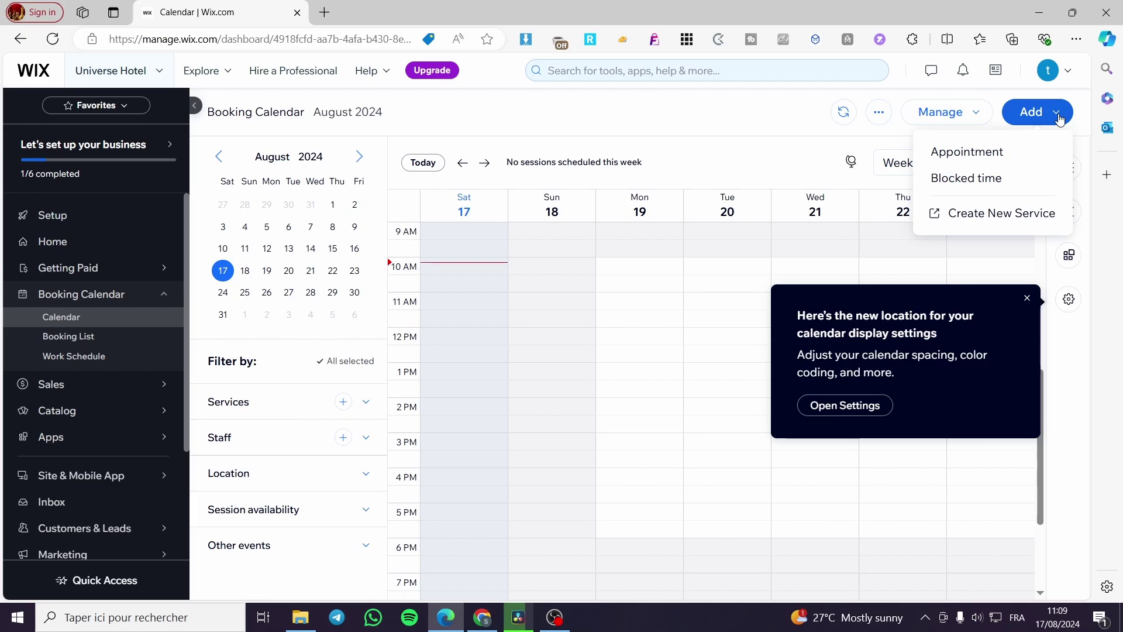
pyautogui.click(986, 114)
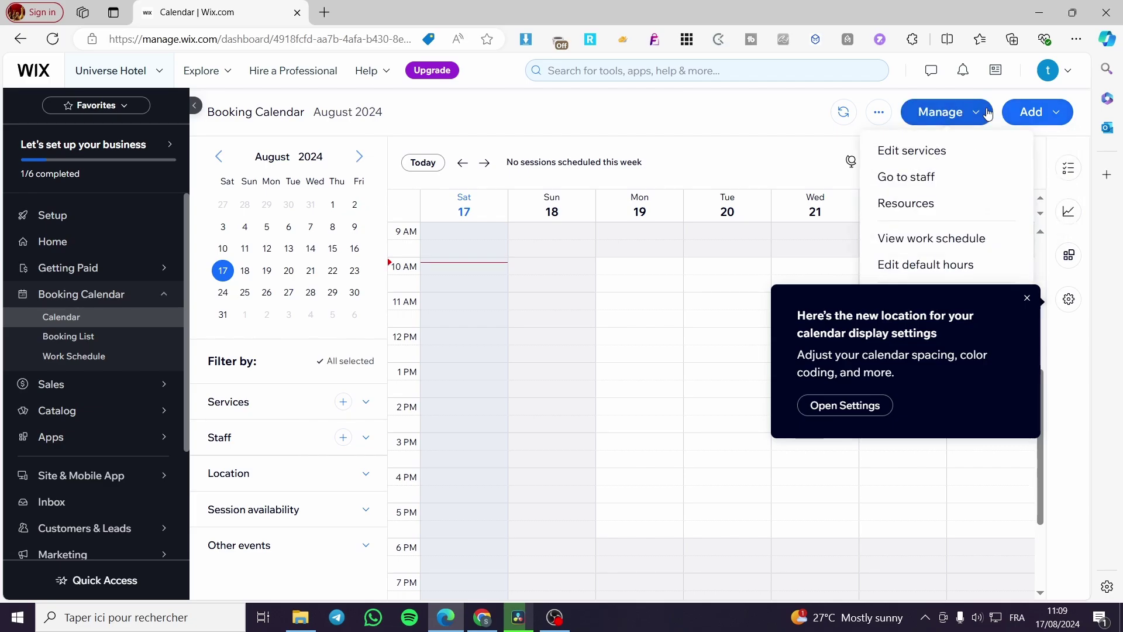
pyautogui.click(987, 113)
pyautogui.click(86, 343)
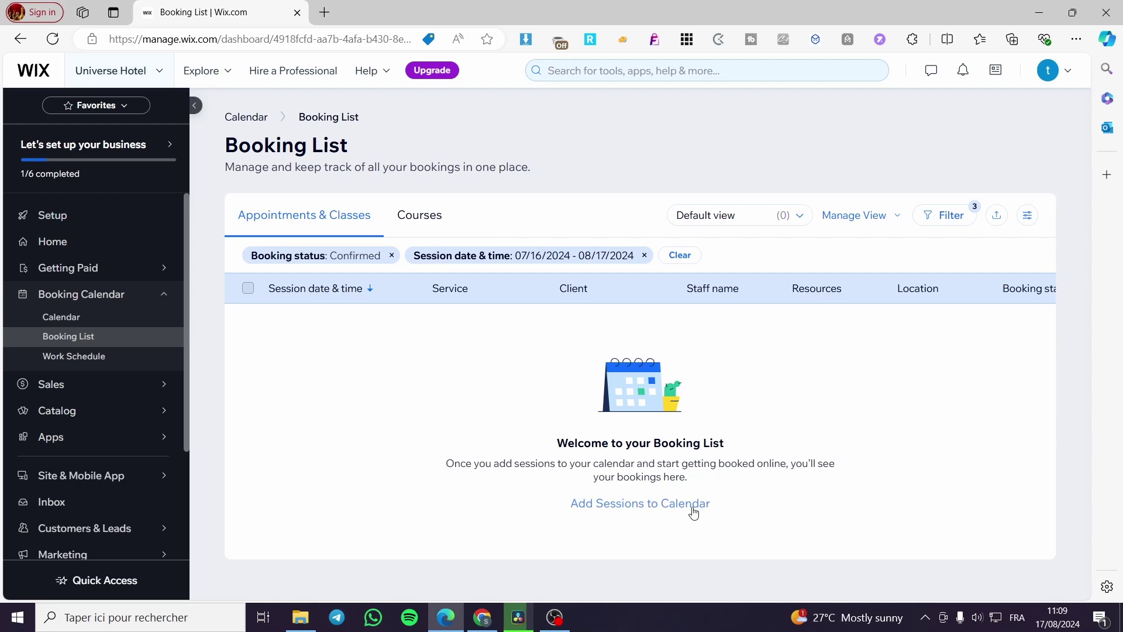
# Open the Work Schedule listing staff hours of 10:00 AM - 6:00 PM, Monday to Friday.
pyautogui.click(100, 356)
pyautogui.moveTo(171, 381)
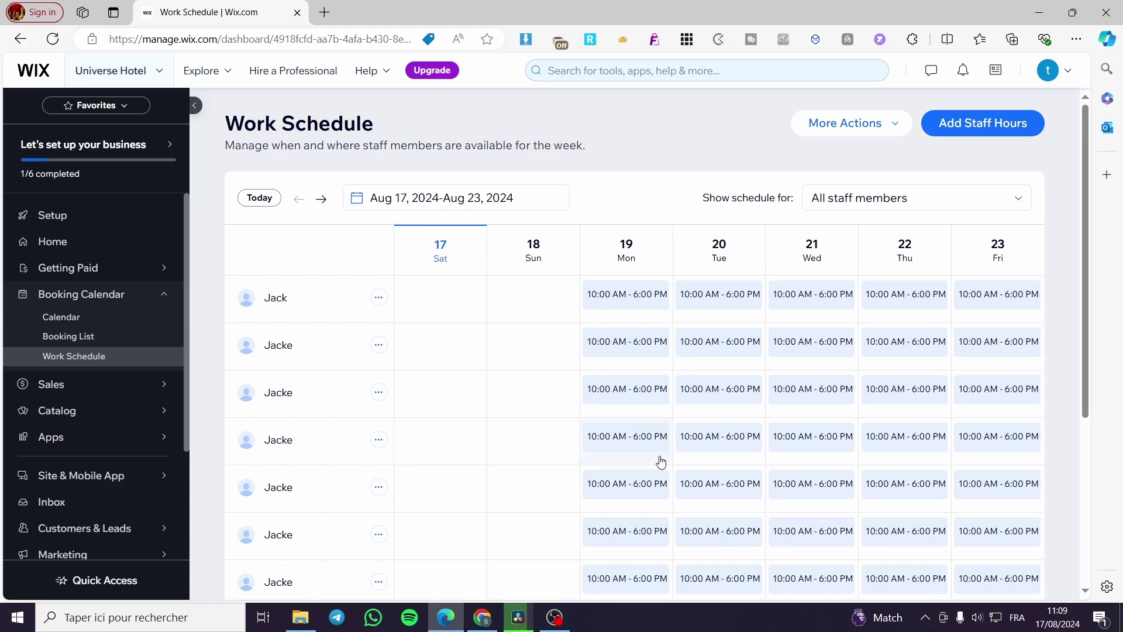
pyautogui.moveTo(182, 408)
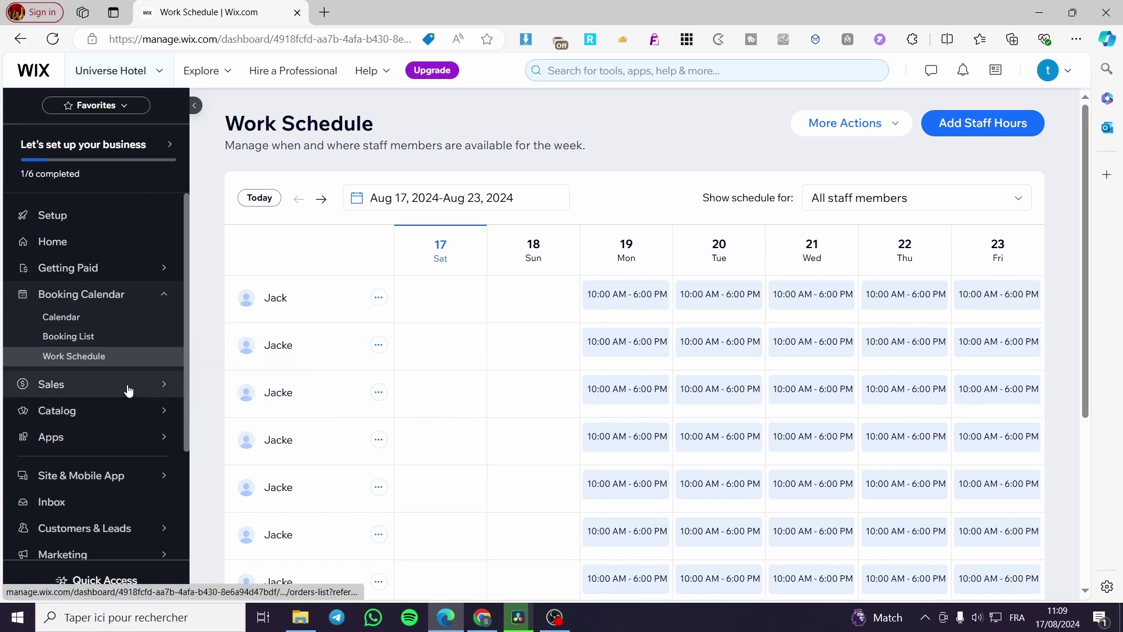
pyautogui.moveTo(126, 421)
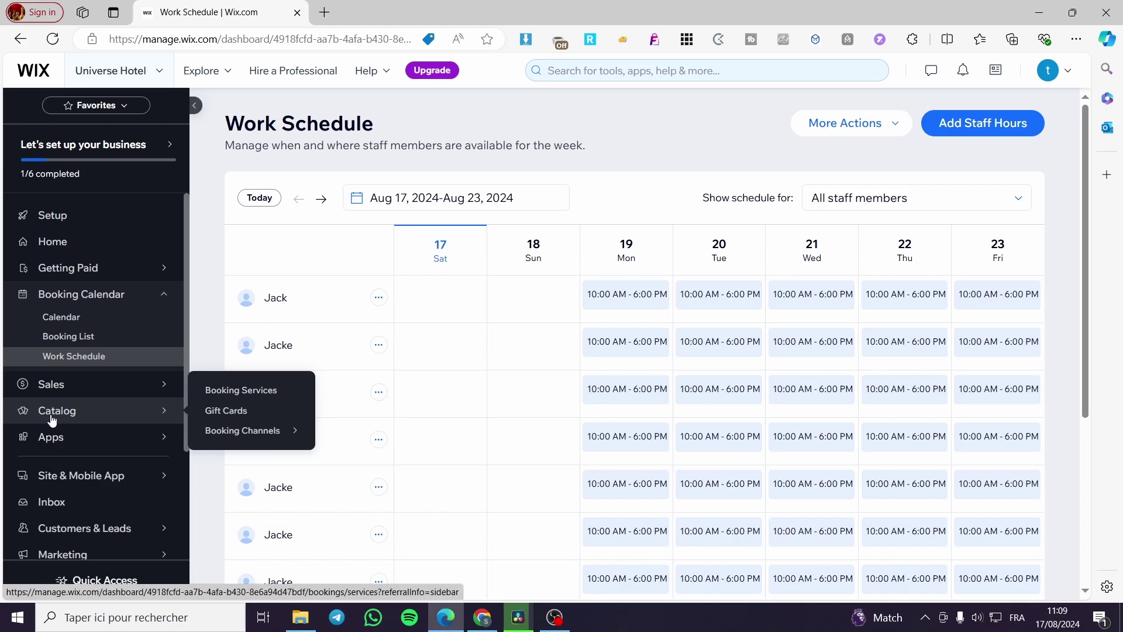
# Go to Booking Services and choose Edit Form on the Create Booking Forms card.
pyautogui.click(227, 395)
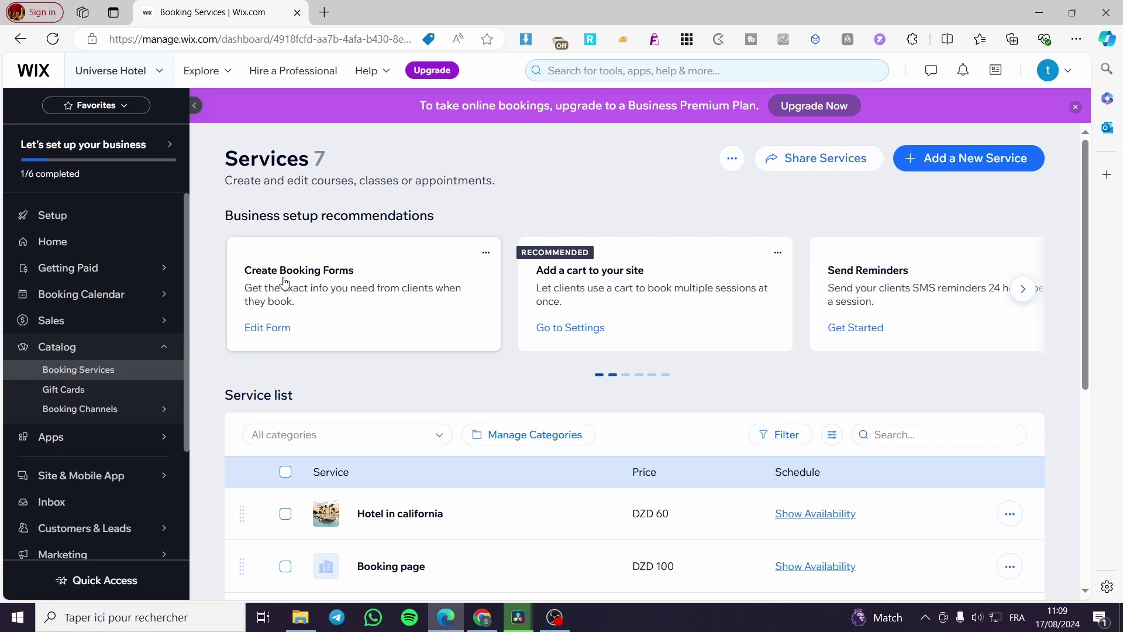
pyautogui.click(305, 301)
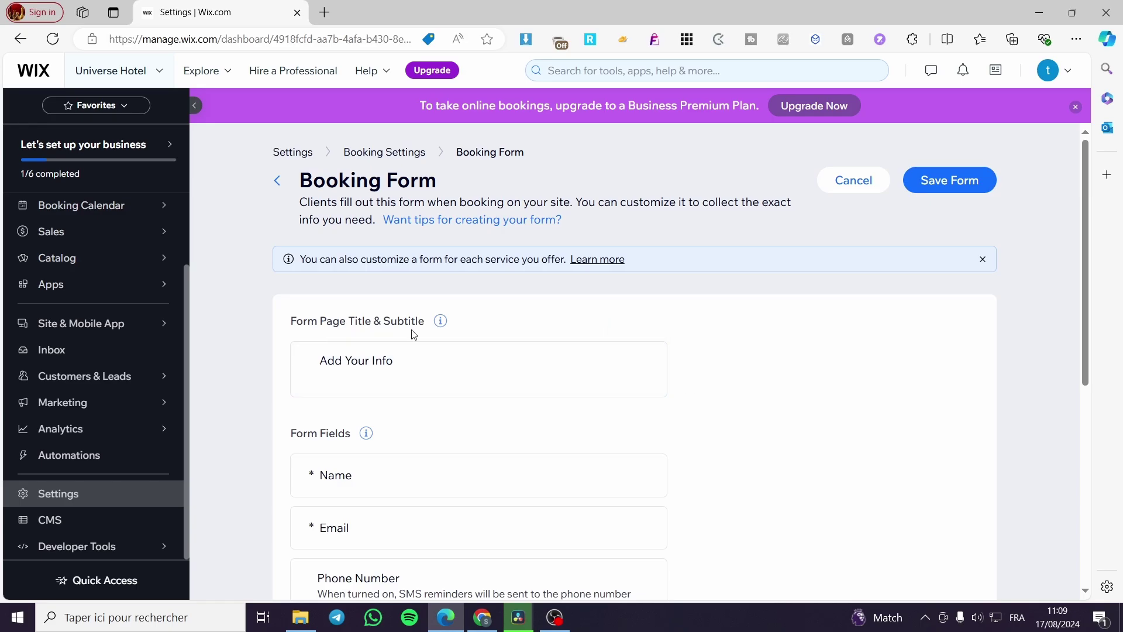
pyautogui.scroll(-3, 468, 351)
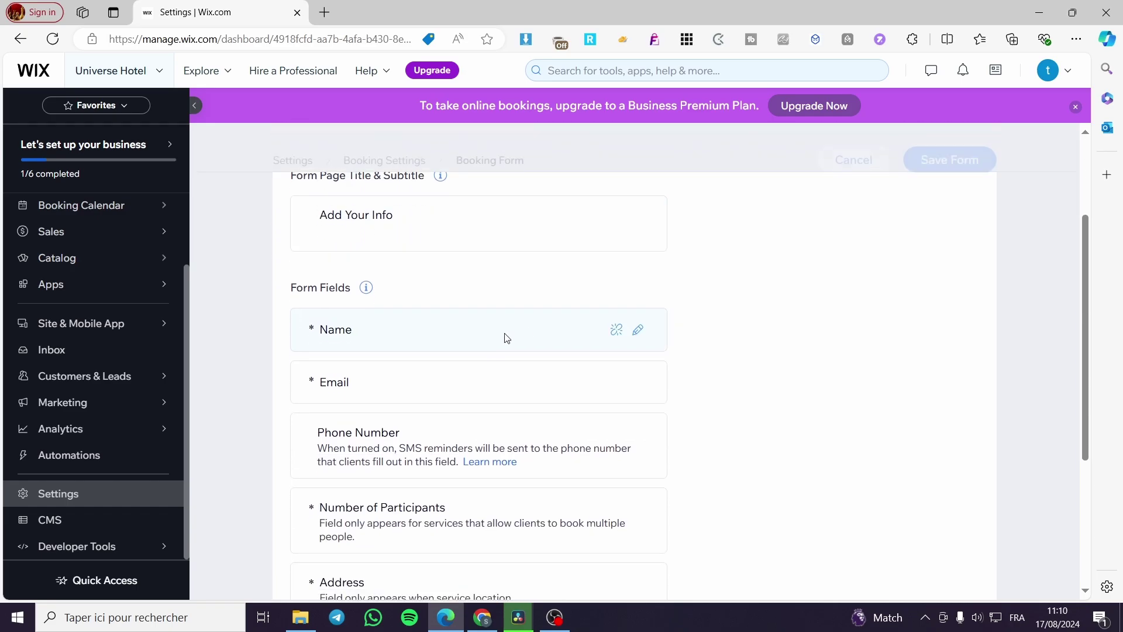
# Title the form page 'Jack's Booking' with a subtitle about booking services and hotel reservations.
pyautogui.click(639, 228)
pyautogui.scroll(2, 380, 292)
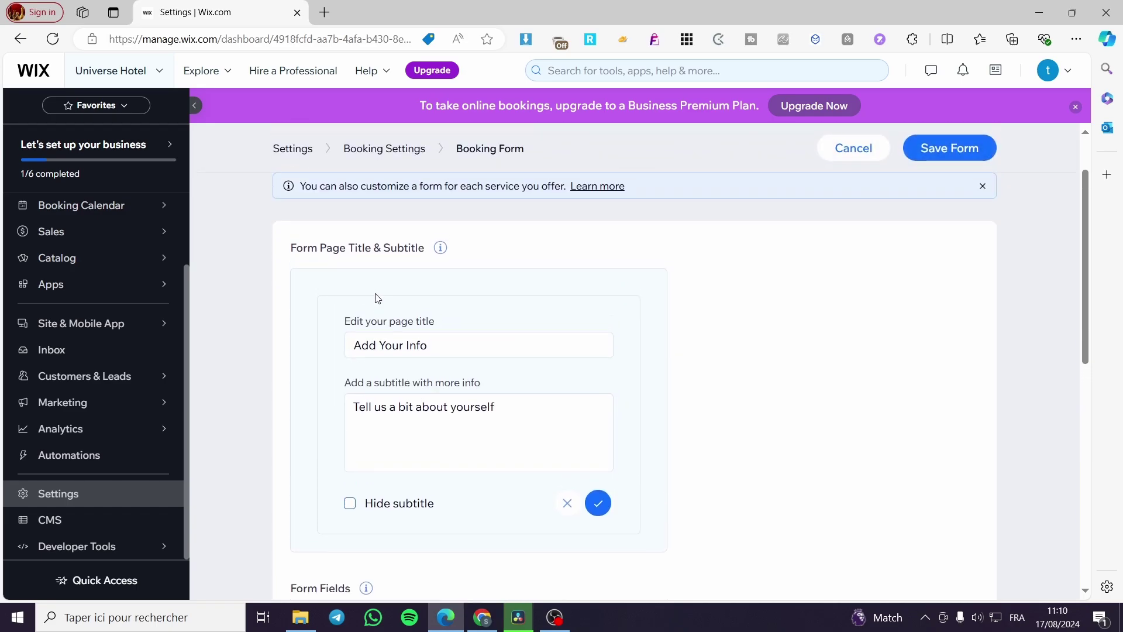
pyautogui.click(366, 346)
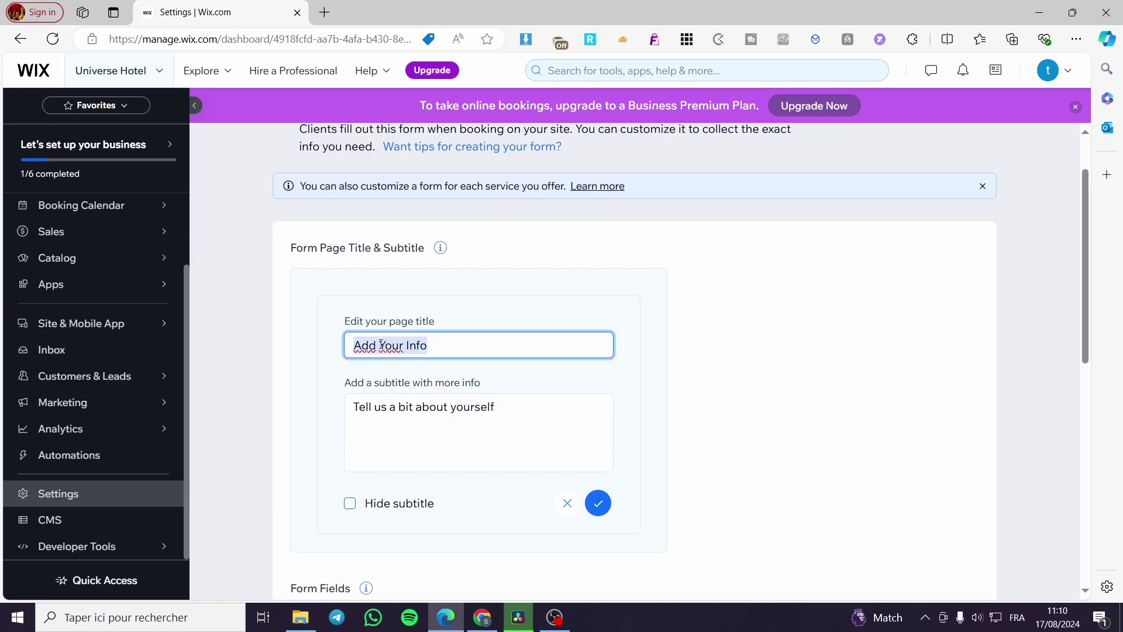
pyautogui.write('Jack')
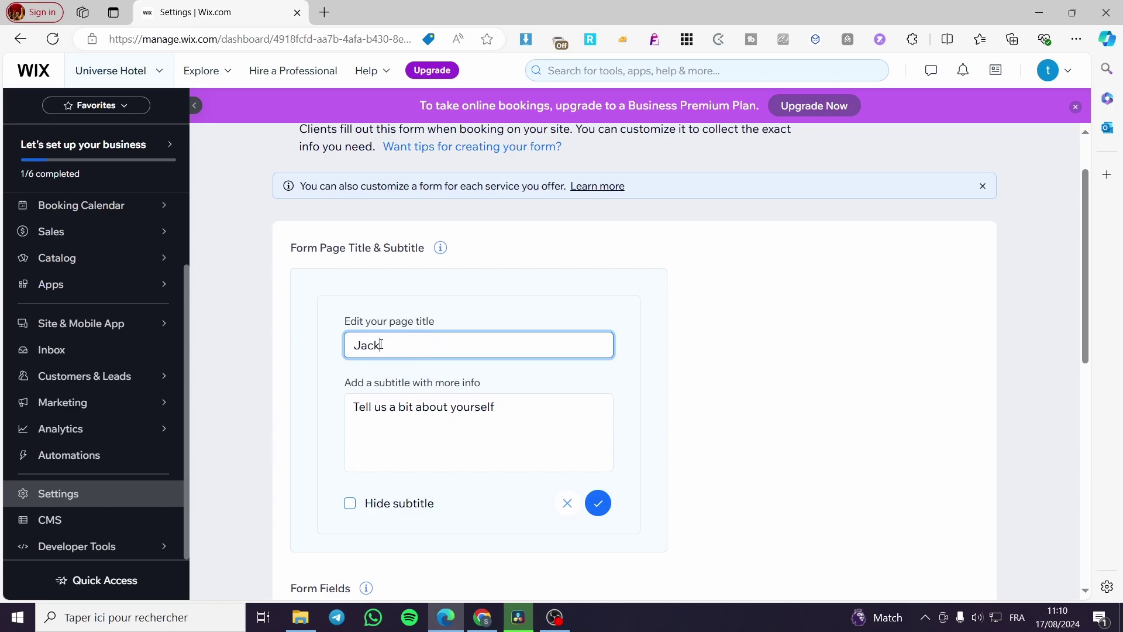
pyautogui.write("'s Booking")
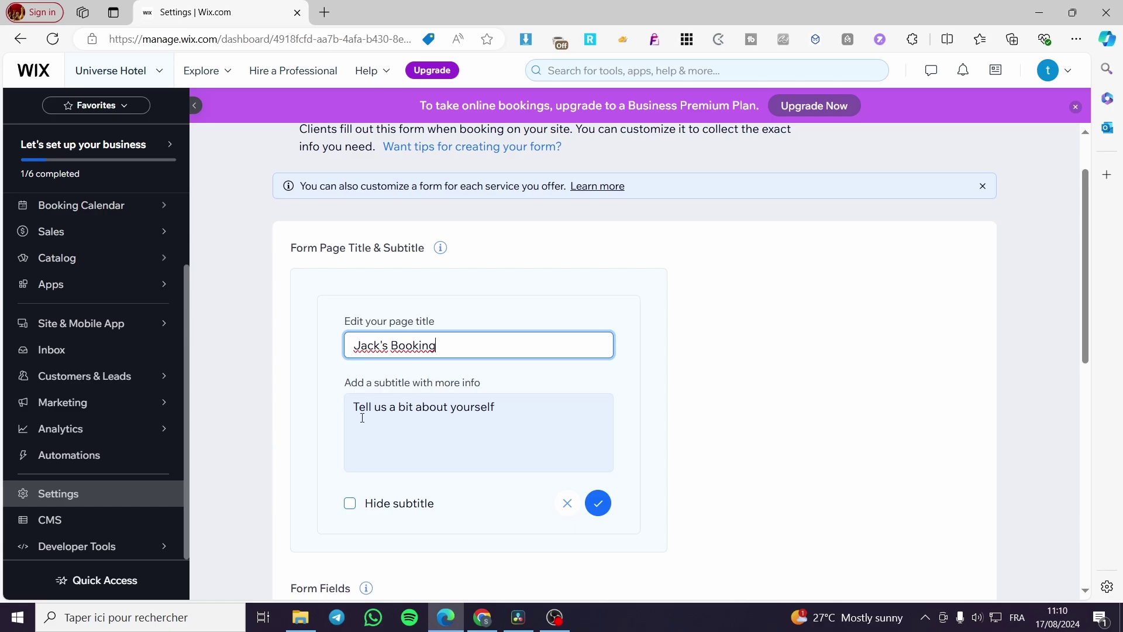
pyautogui.click(523, 420)
pyautogui.moveTo(522, 413); pyautogui.dragTo(321, 413)
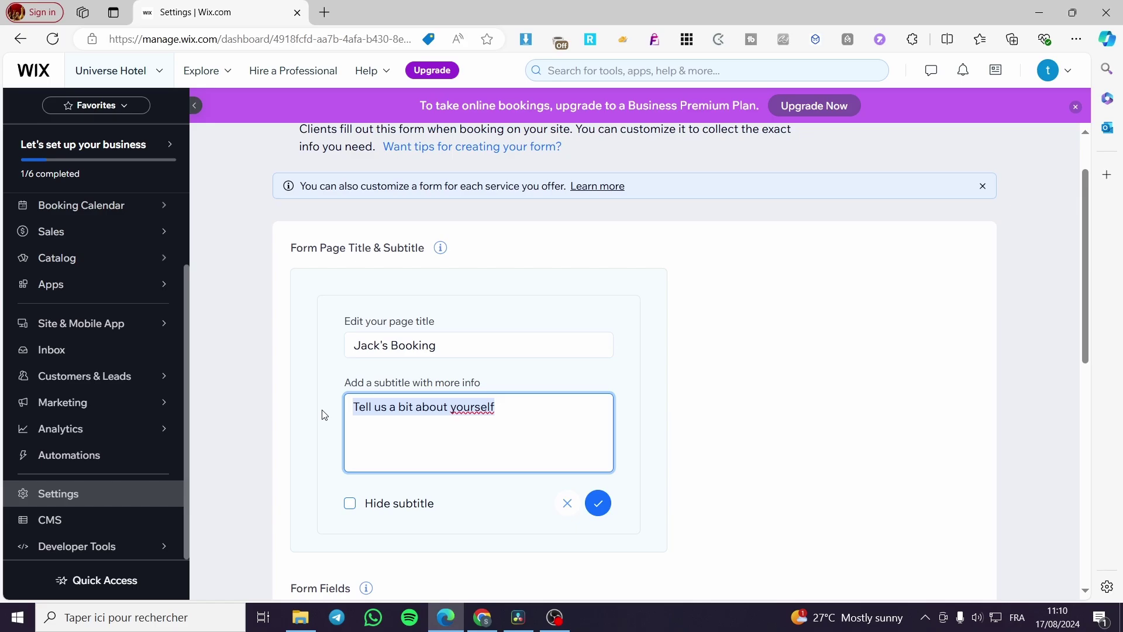
pyautogui.write('Pro')
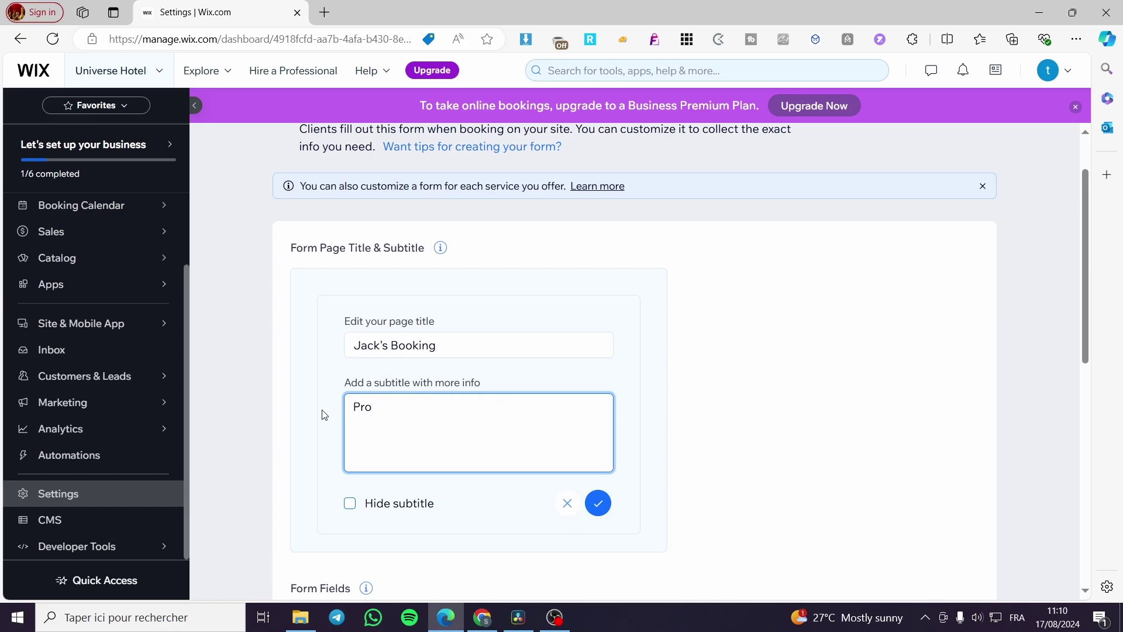
pyautogui.write('viding Booking ')
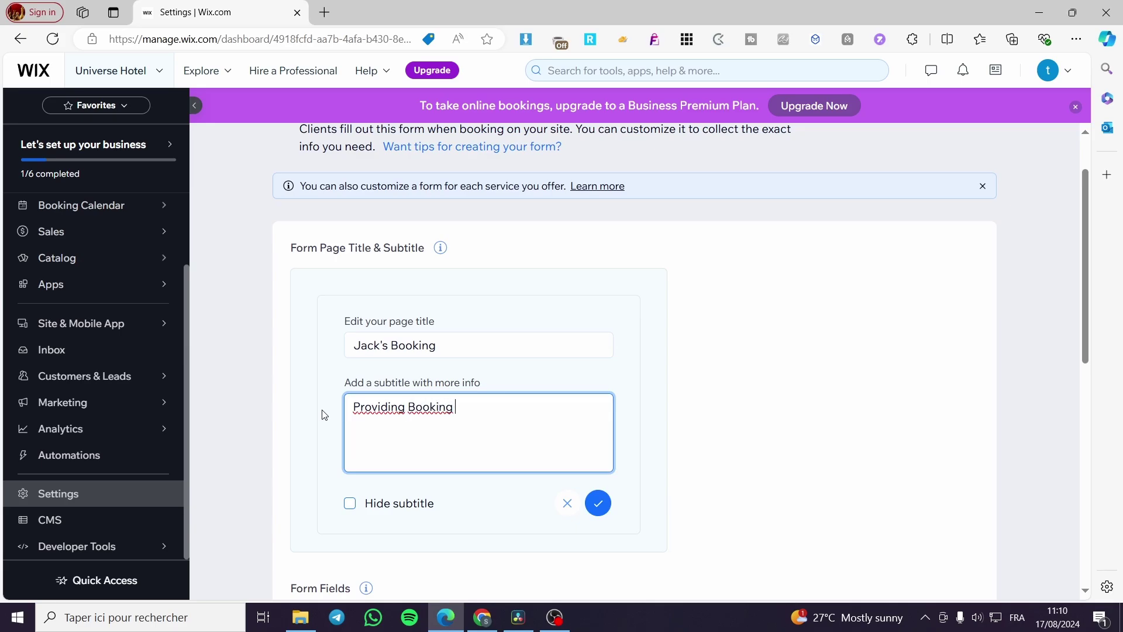
pyautogui.write('services and hotel s reserv')
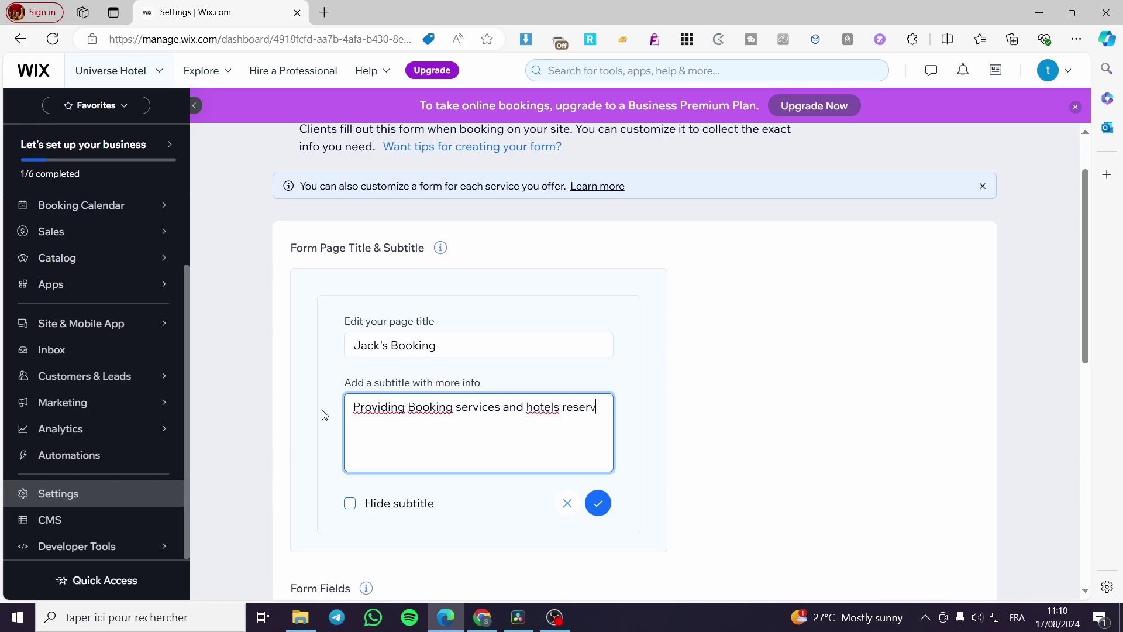
pyautogui.write('ation.')
pyautogui.click(600, 505)
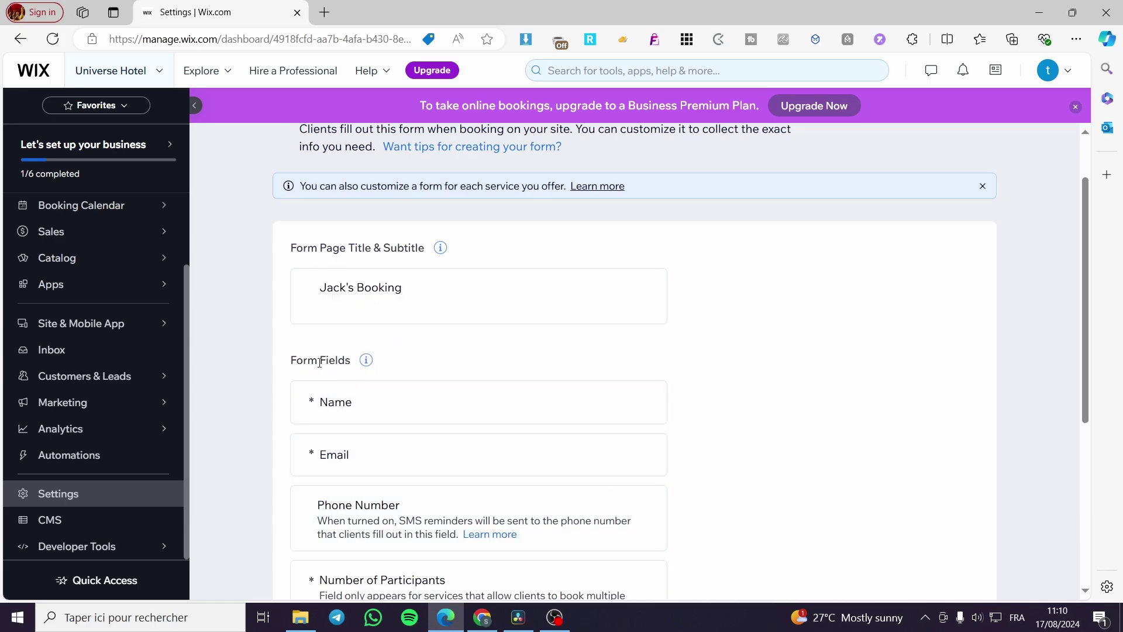
# Change the Name field's custom label to 'Last Name' and confirm it.
pyautogui.moveTo(615, 406)
pyautogui.click(639, 404)
pyautogui.scroll(-2, 517, 456)
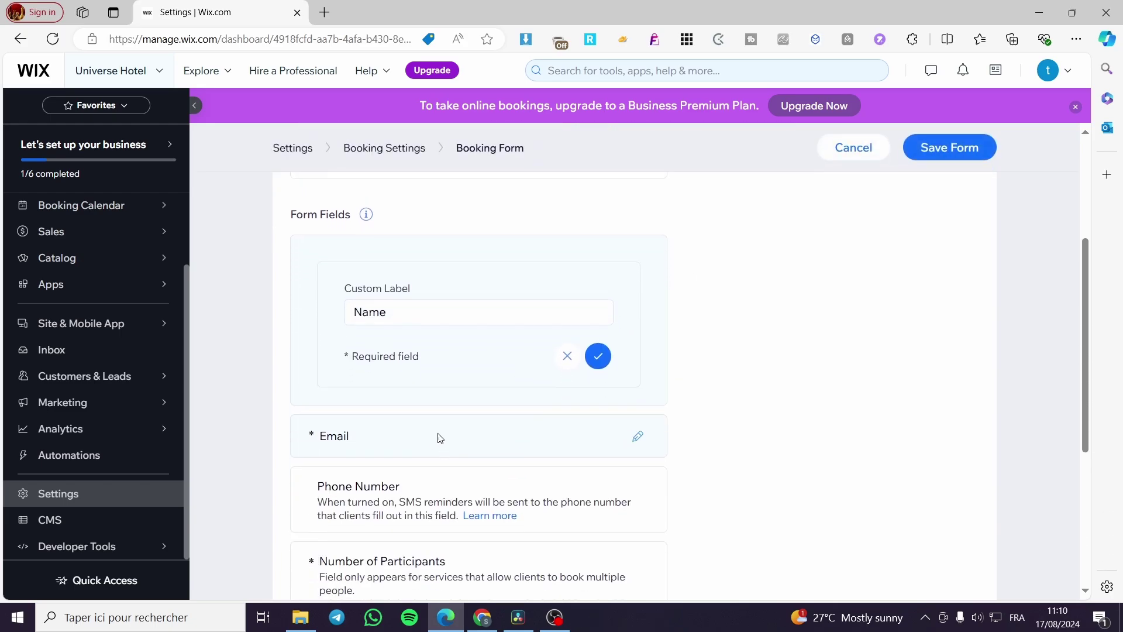
pyautogui.click(411, 312)
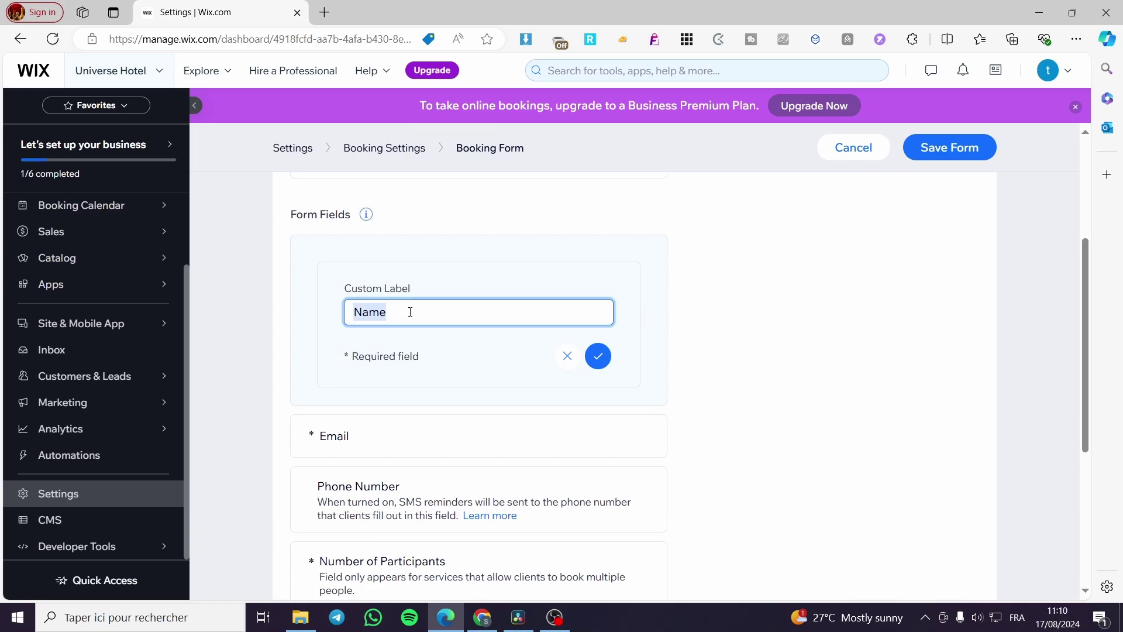
pyautogui.write('Last NA')
pyautogui.press('BackSpace')
pyautogui.write('am')
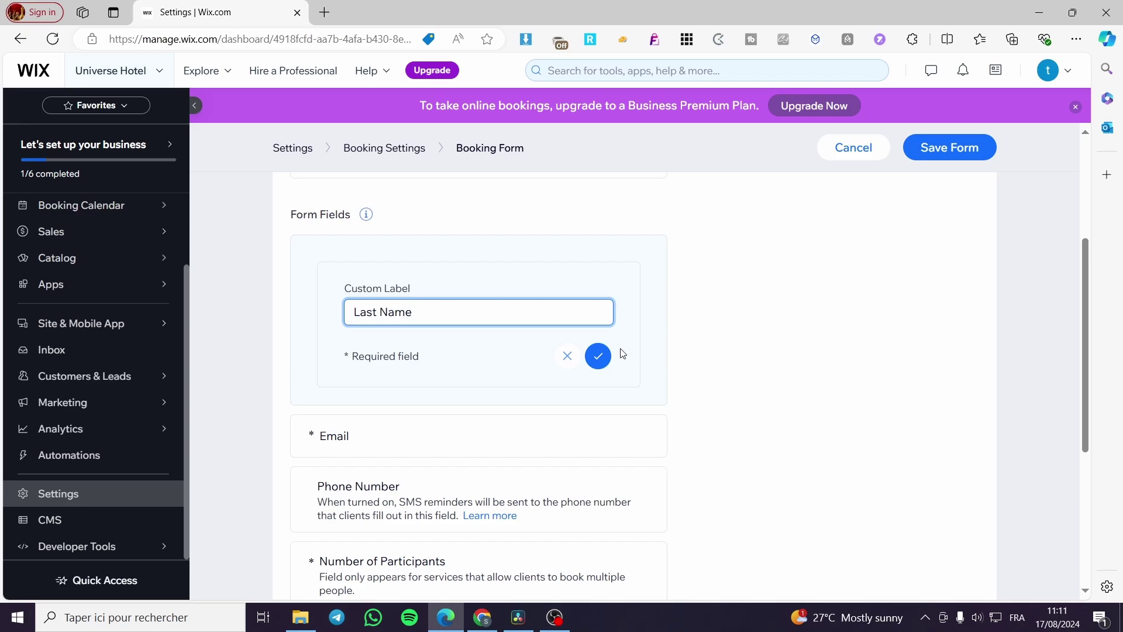
pyautogui.click(598, 356)
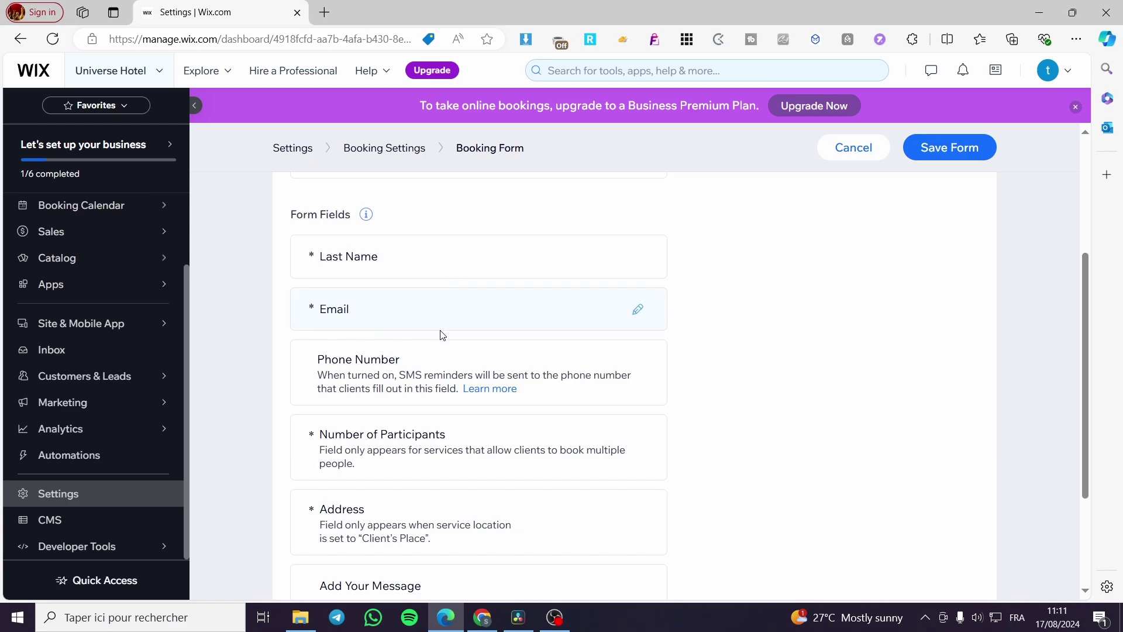
pyautogui.scroll(-3, 443, 334)
pyautogui.scroll(6, 509, 474)
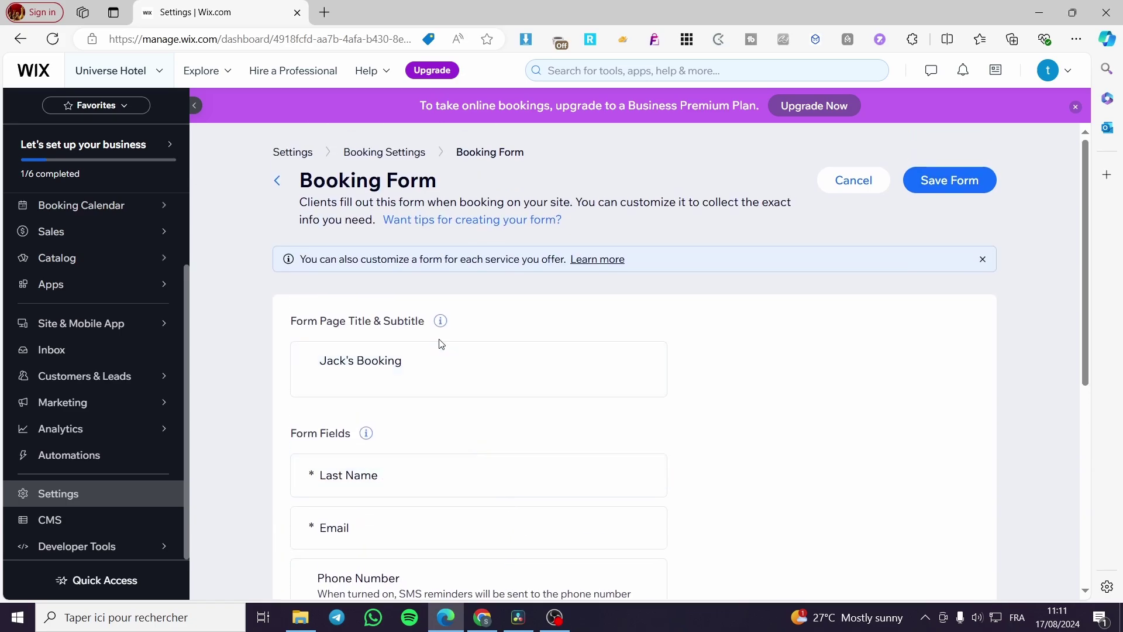
pyautogui.scroll(-3, 442, 344)
pyautogui.scroll(-4, 501, 389)
# Add a required short-answer custom field labelled 'First Name'.
pyautogui.click(451, 474)
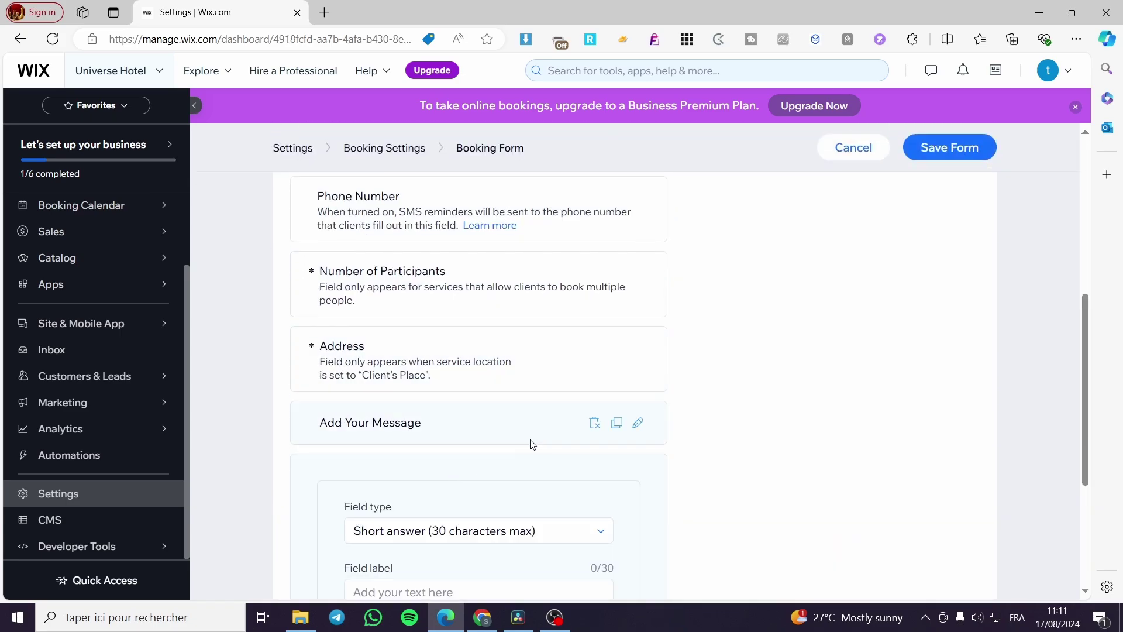
pyautogui.scroll(-3, 484, 466)
pyautogui.click(523, 395)
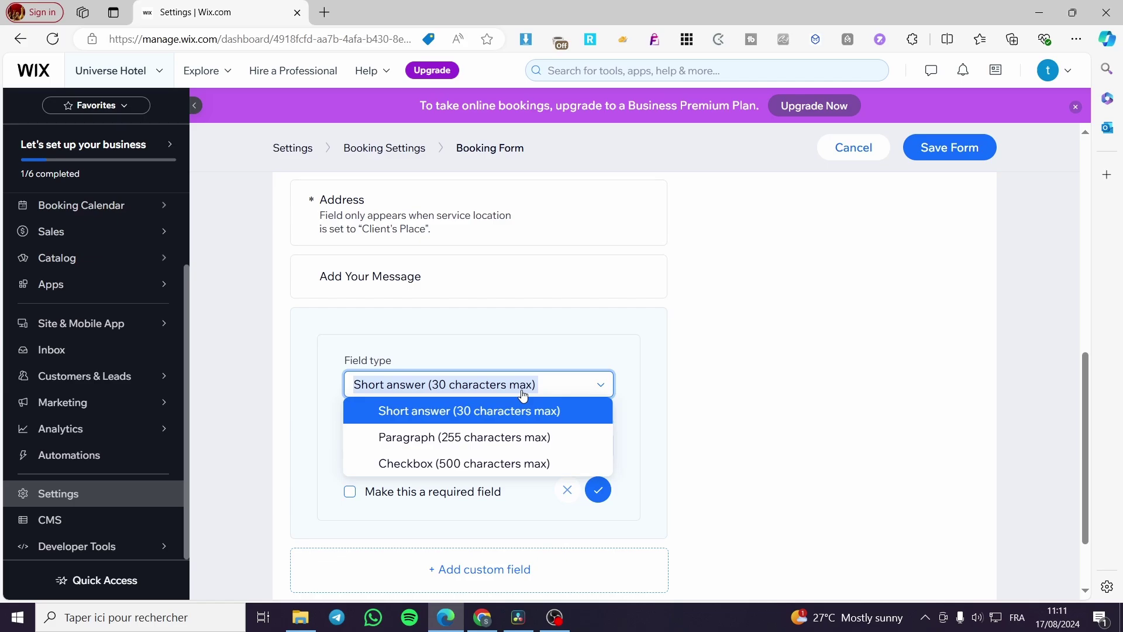
pyautogui.click(670, 411)
pyautogui.click(447, 443)
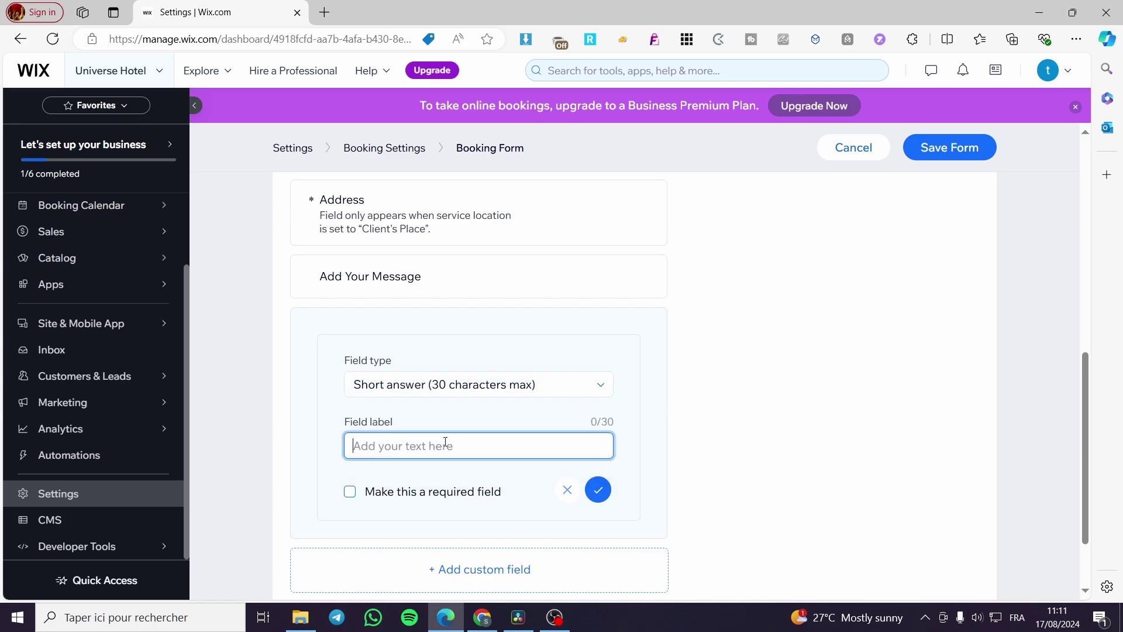
pyautogui.write('First Name')
pyautogui.click(350, 492)
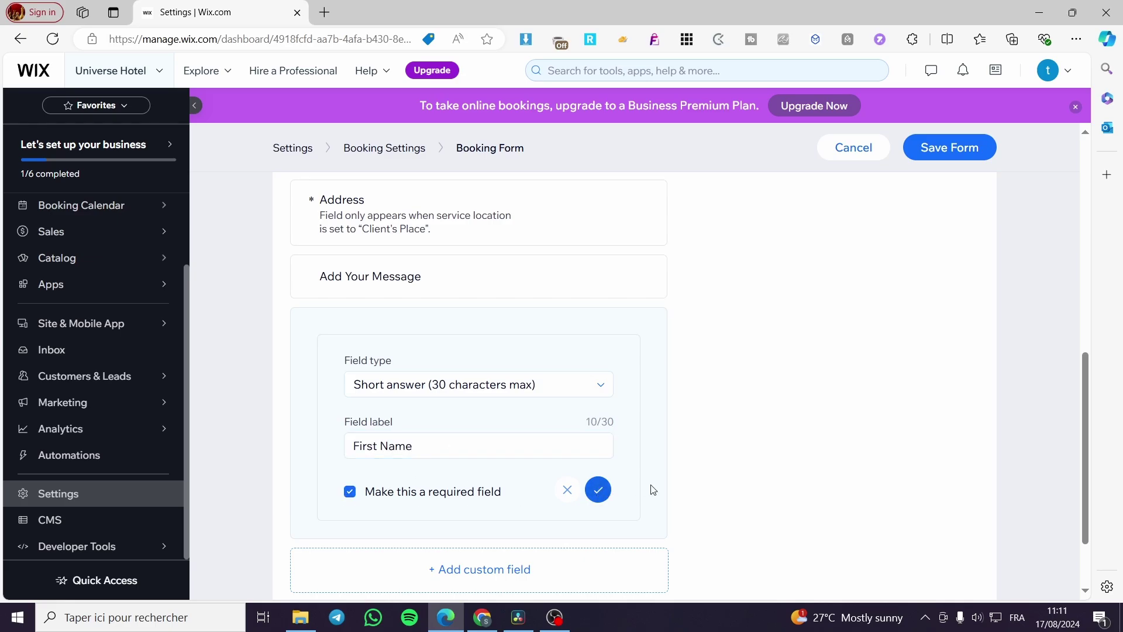
pyautogui.scroll(-2, 767, 472)
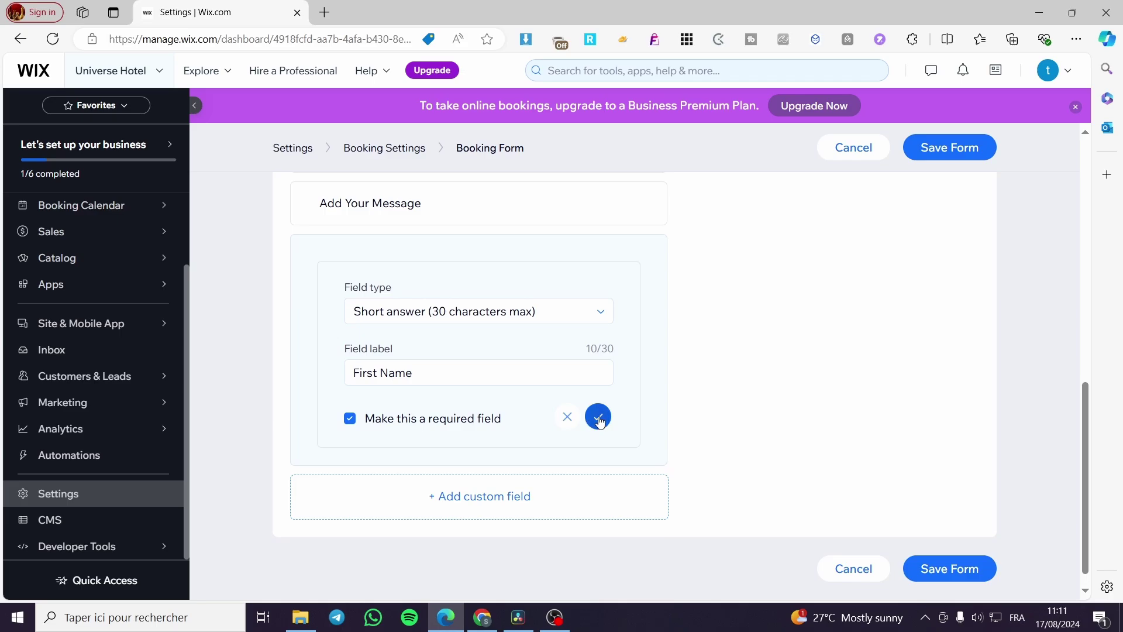
pyautogui.click(598, 418)
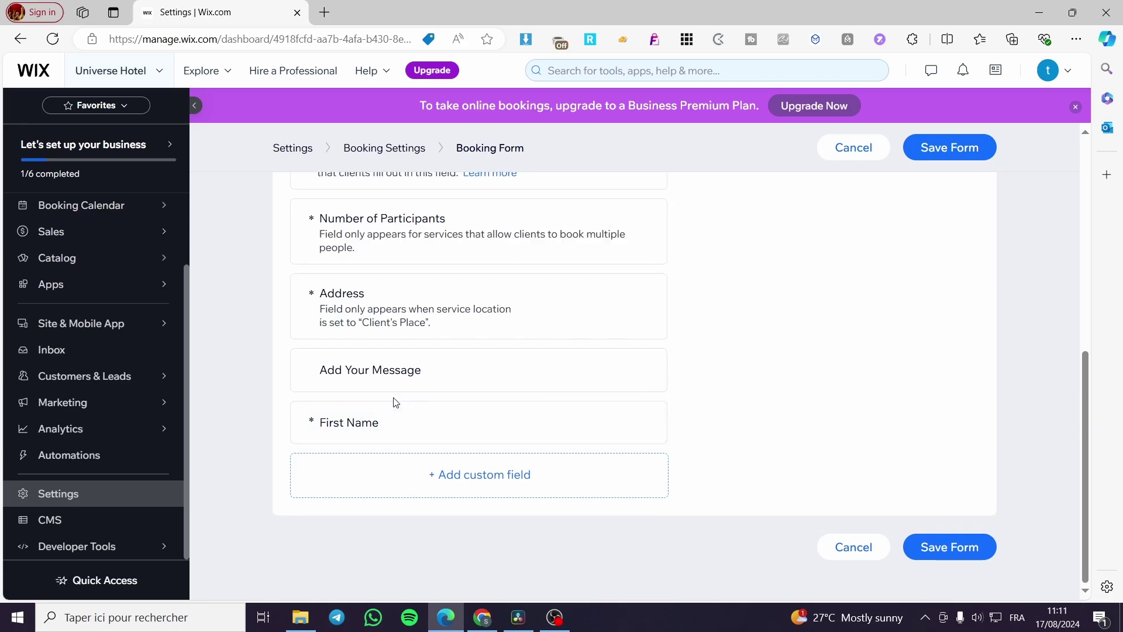
pyautogui.moveTo(396, 402); pyautogui.dragTo(293, 423)
pyautogui.click(312, 422)
pyautogui.scroll(5, 404, 416)
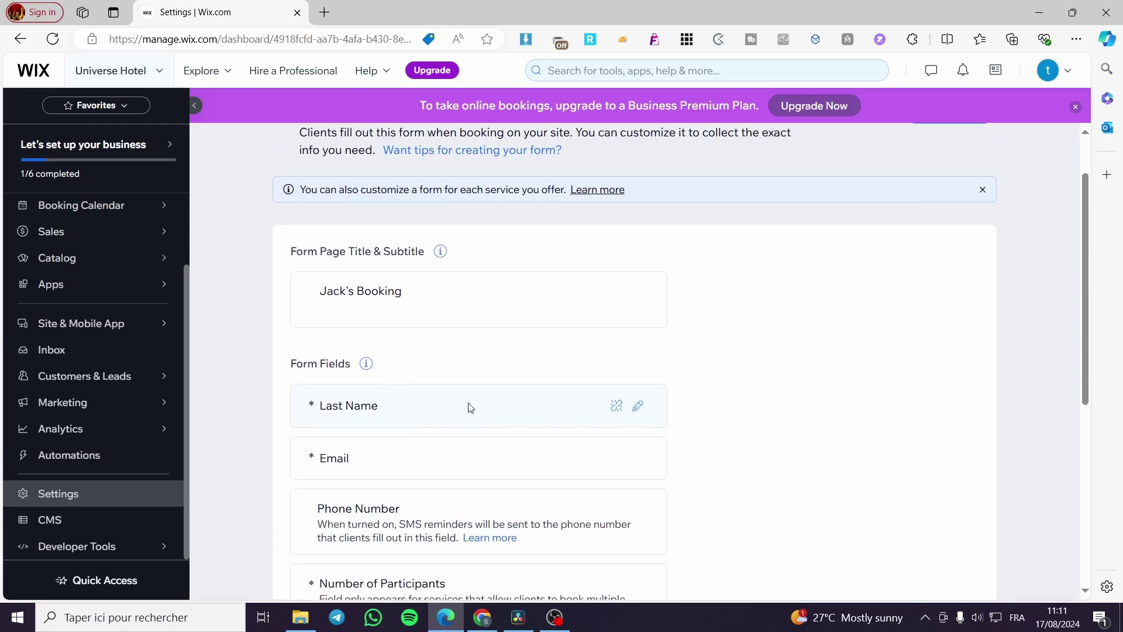
pyautogui.click(638, 458)
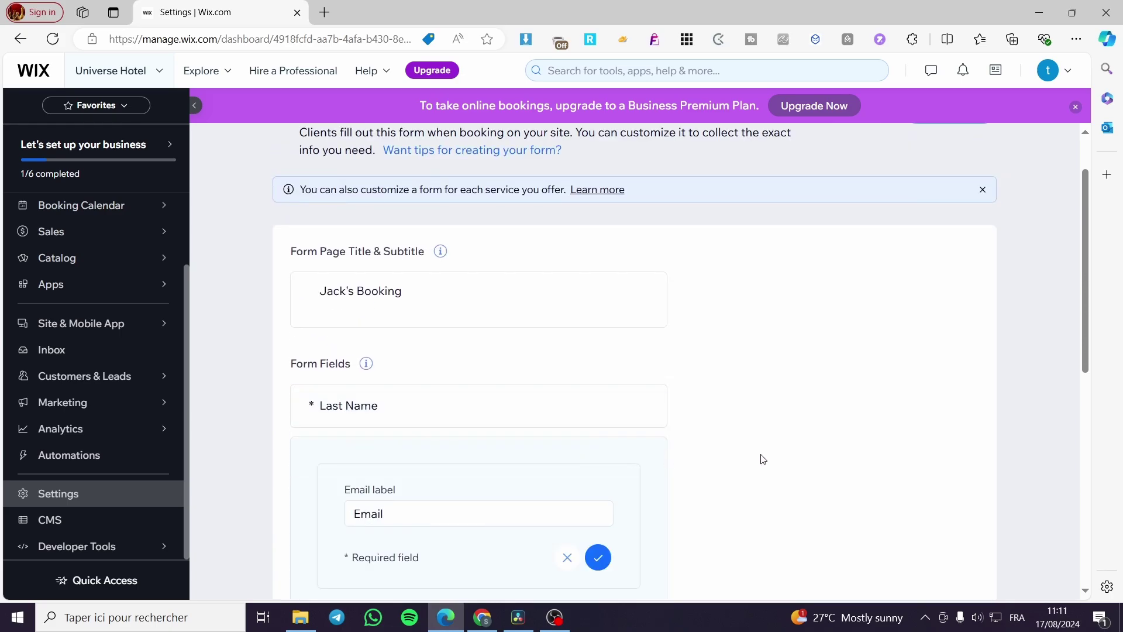
pyautogui.scroll(-2, 622, 446)
pyautogui.click(596, 419)
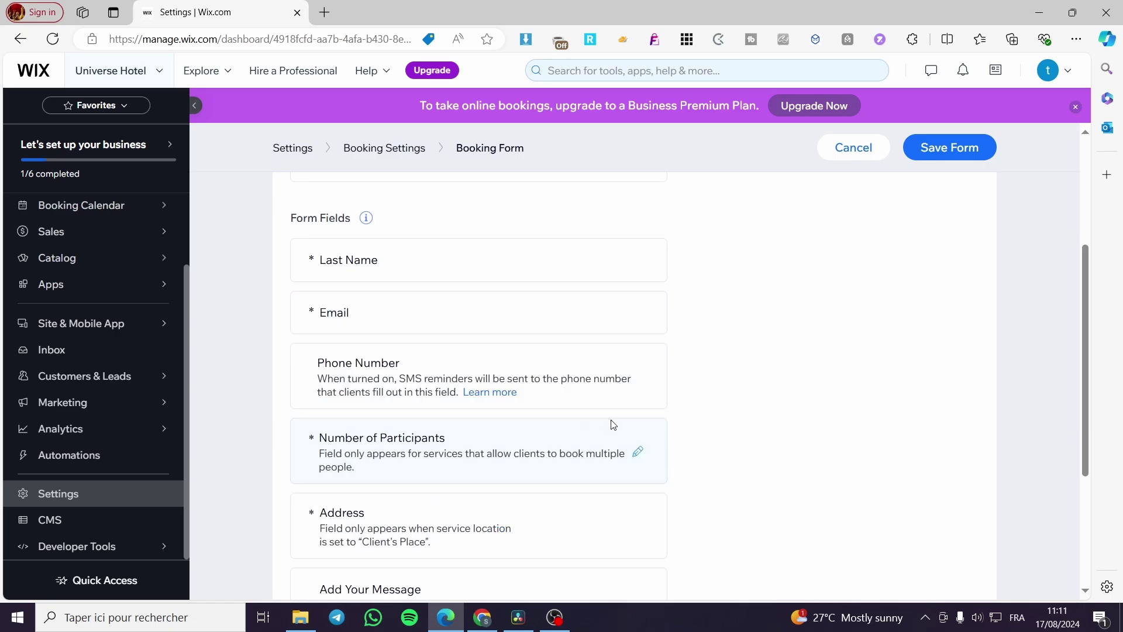
pyautogui.scroll(-3, 614, 424)
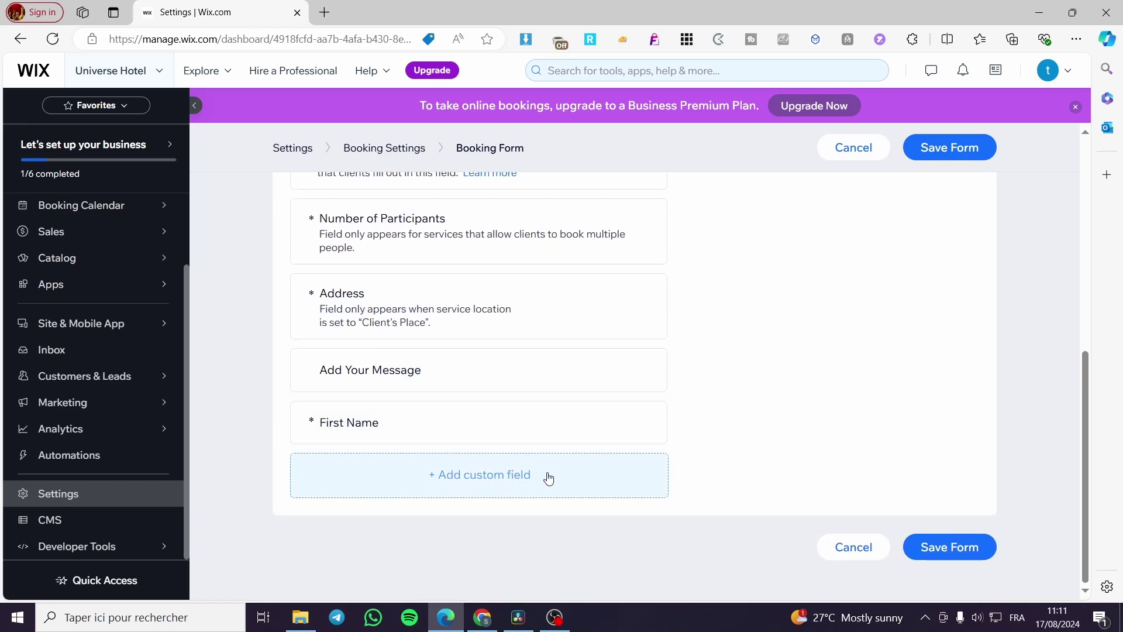
pyautogui.scroll(1, 548, 479)
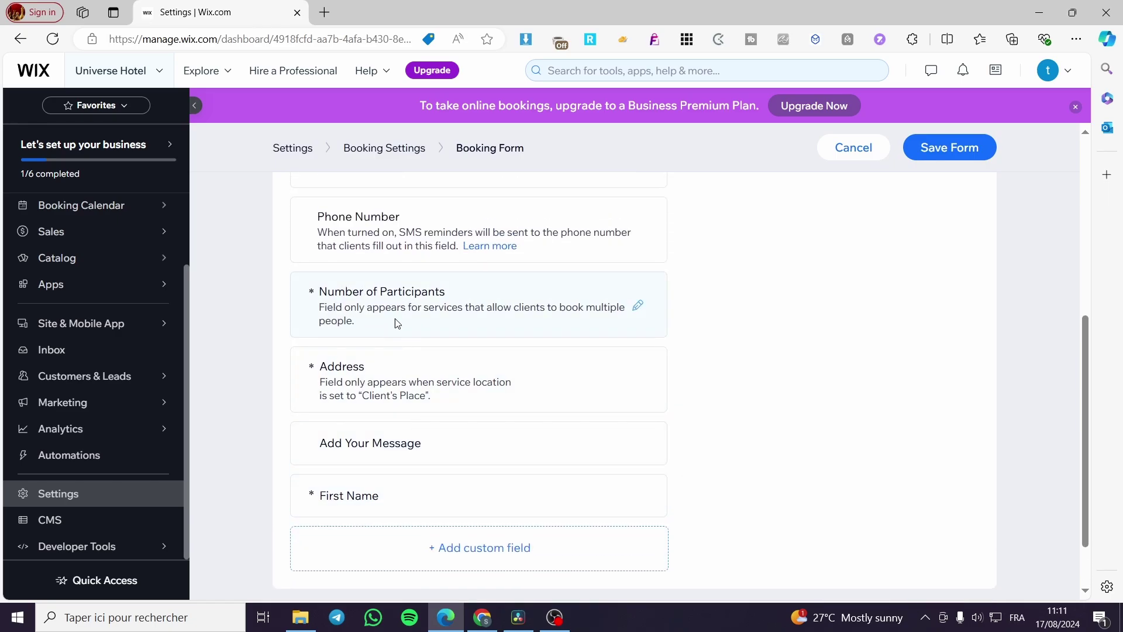
pyautogui.click(642, 307)
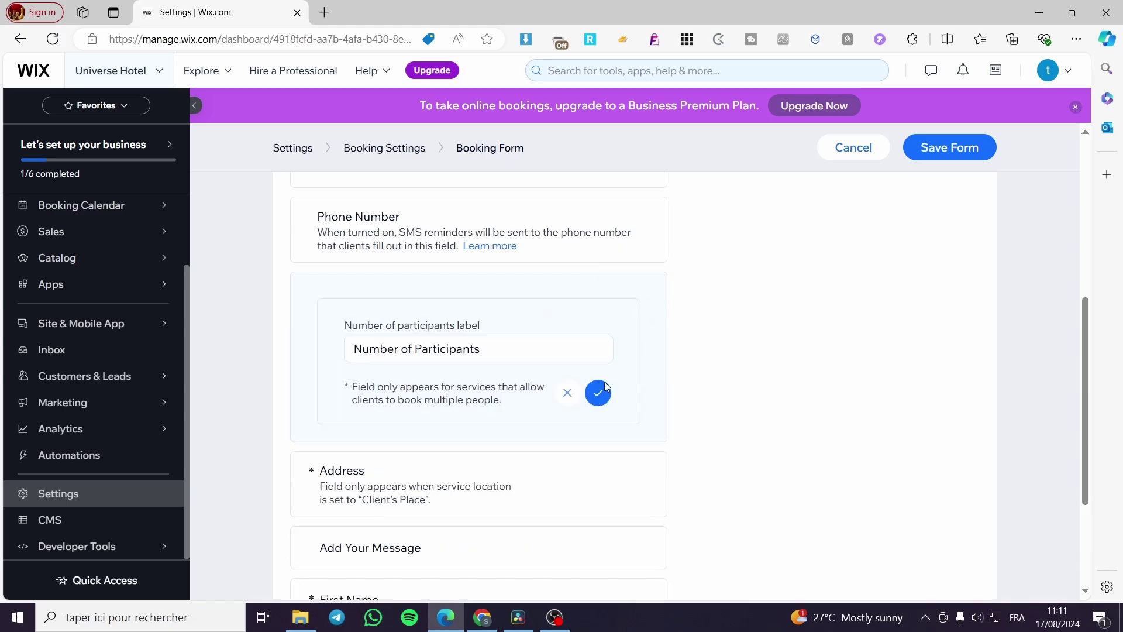
pyautogui.click(568, 400)
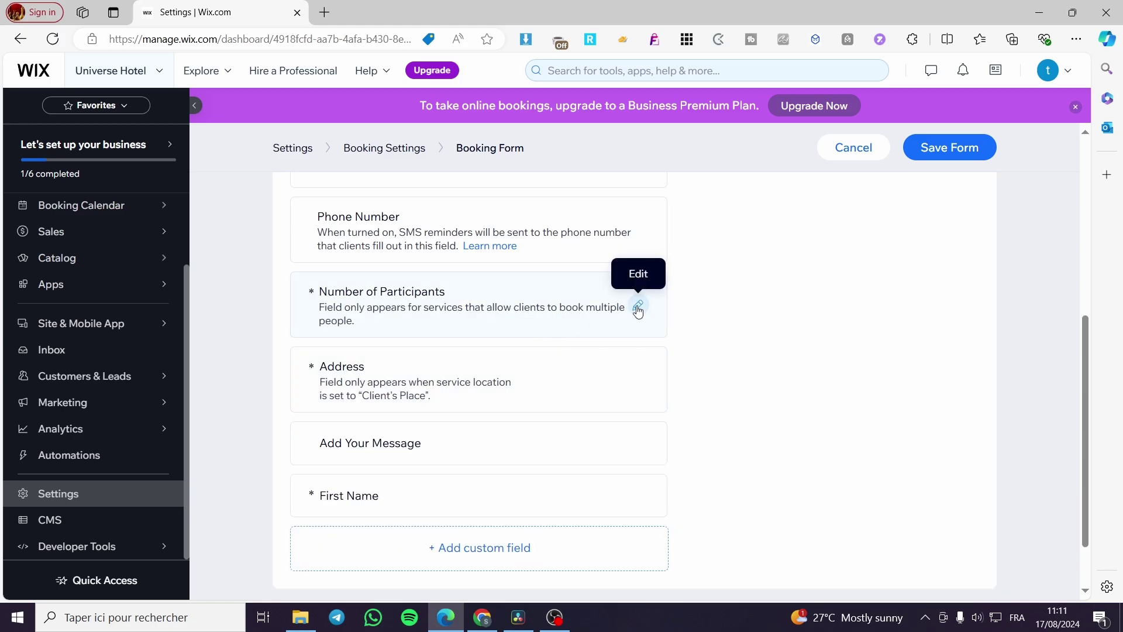
pyautogui.click(642, 307)
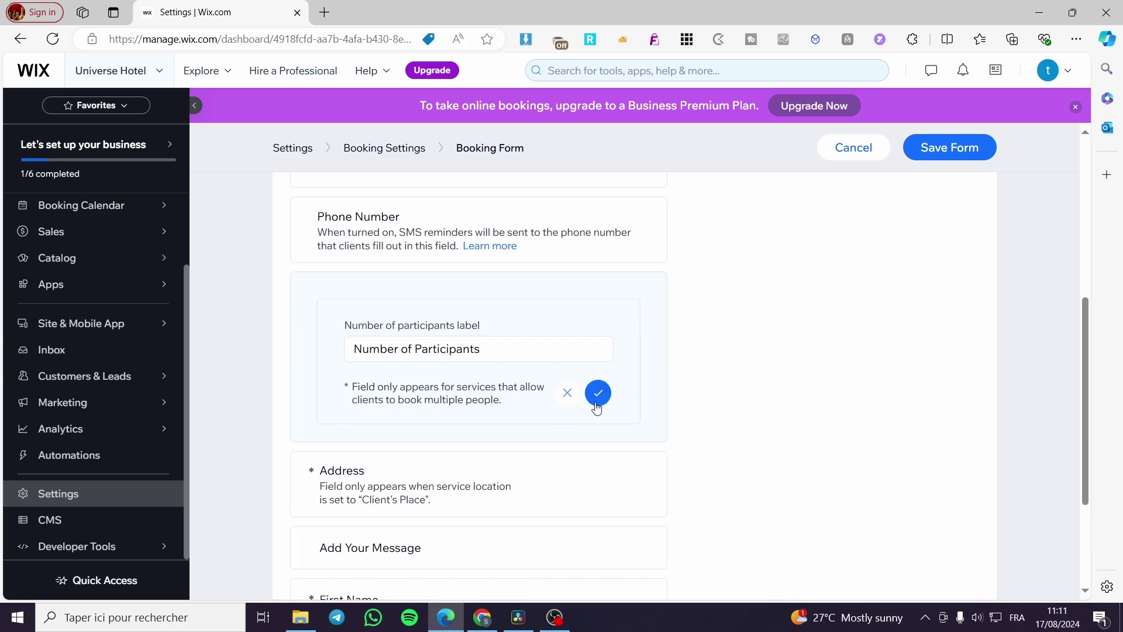
pyautogui.click(568, 400)
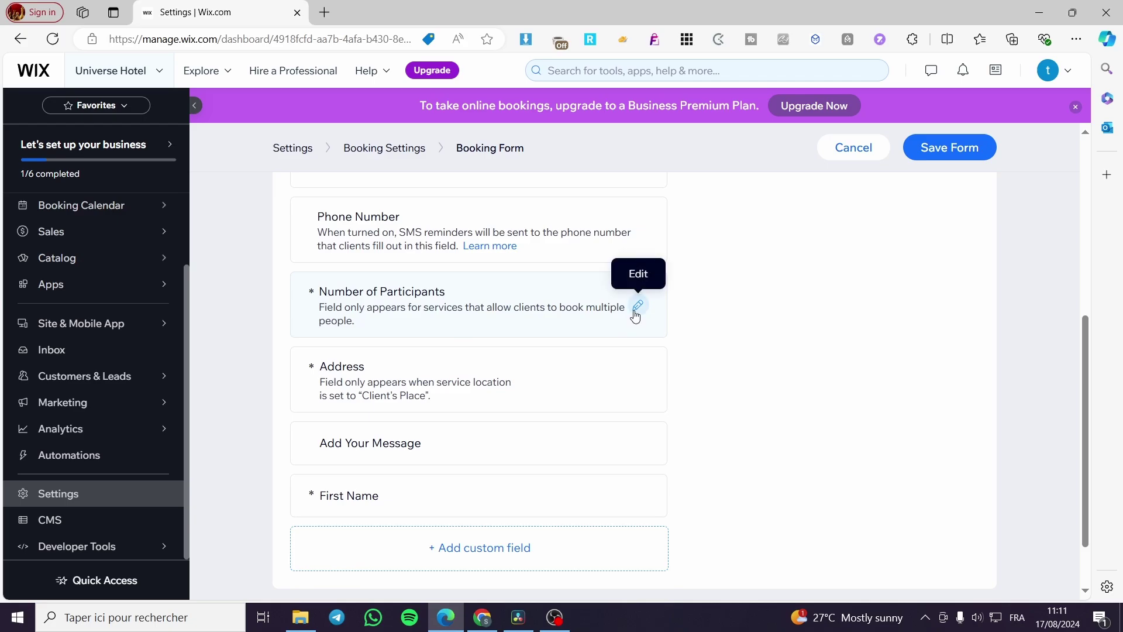
pyautogui.click(635, 307)
pyautogui.click(512, 355)
pyautogui.press('BackSpace')
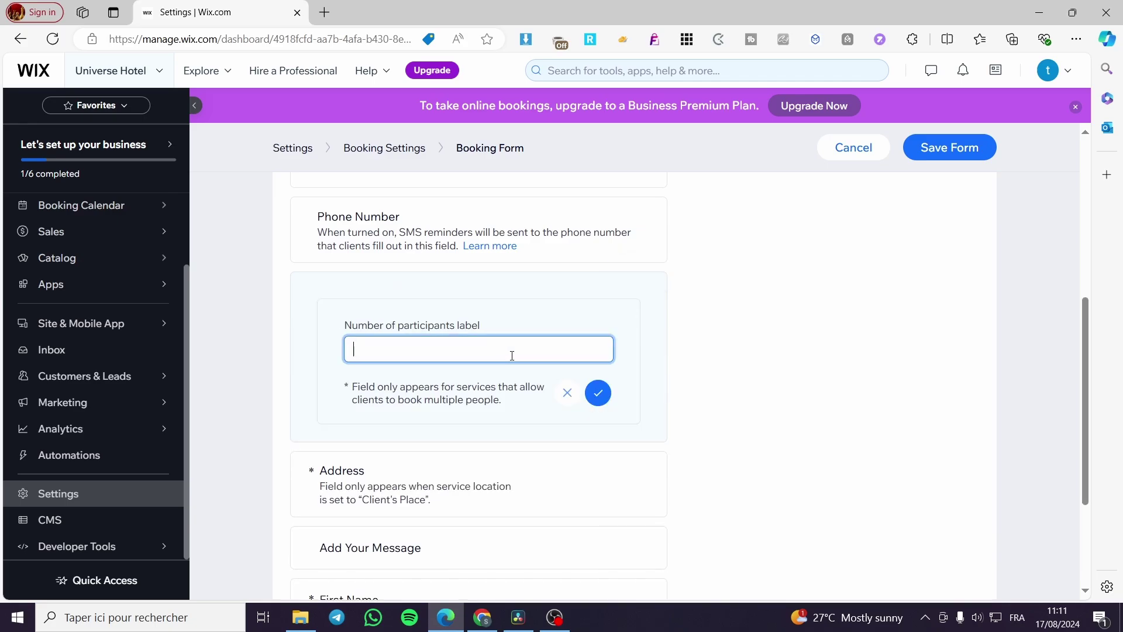
pyautogui.click(610, 402)
pyautogui.scroll(3, 607, 416)
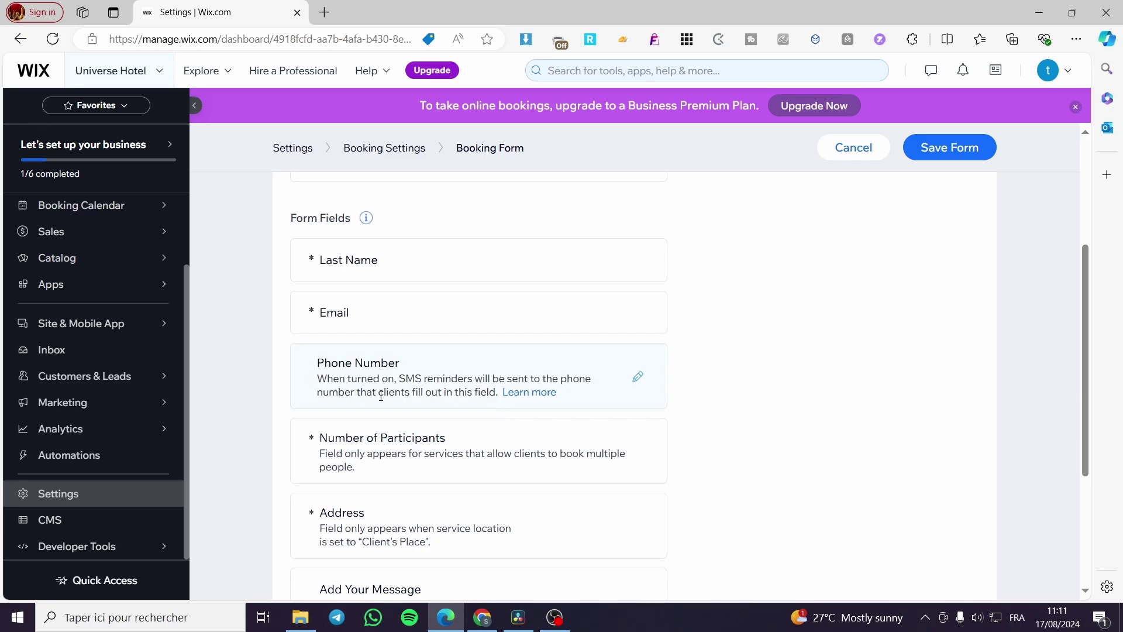
pyautogui.scroll(-4, 686, 430)
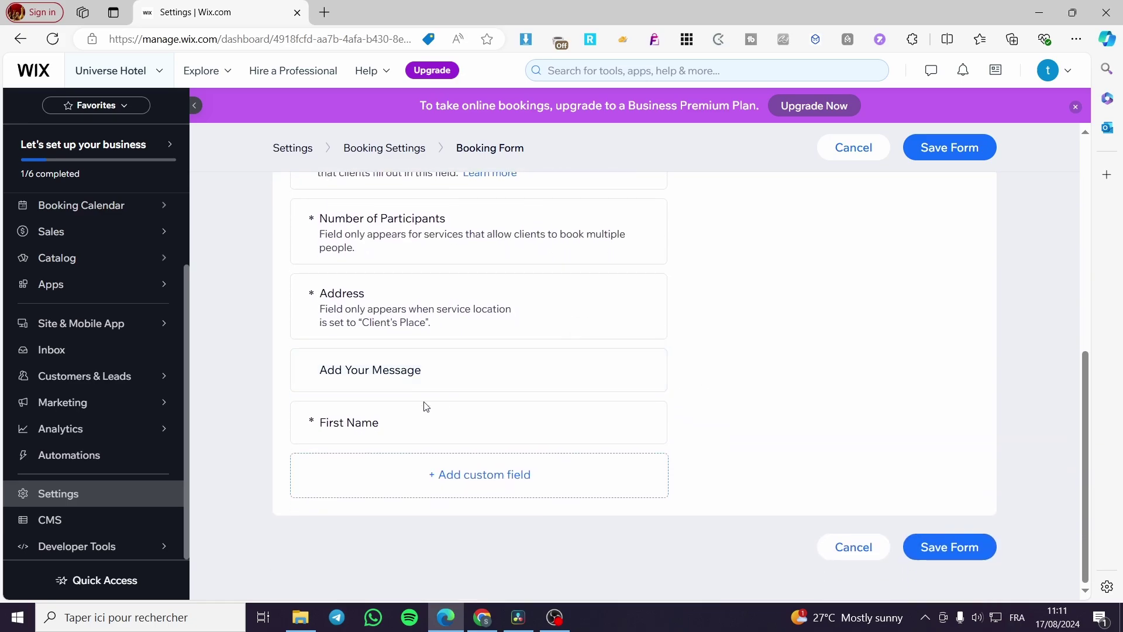
pyautogui.scroll(8, 424, 406)
pyautogui.scroll(-5, 395, 416)
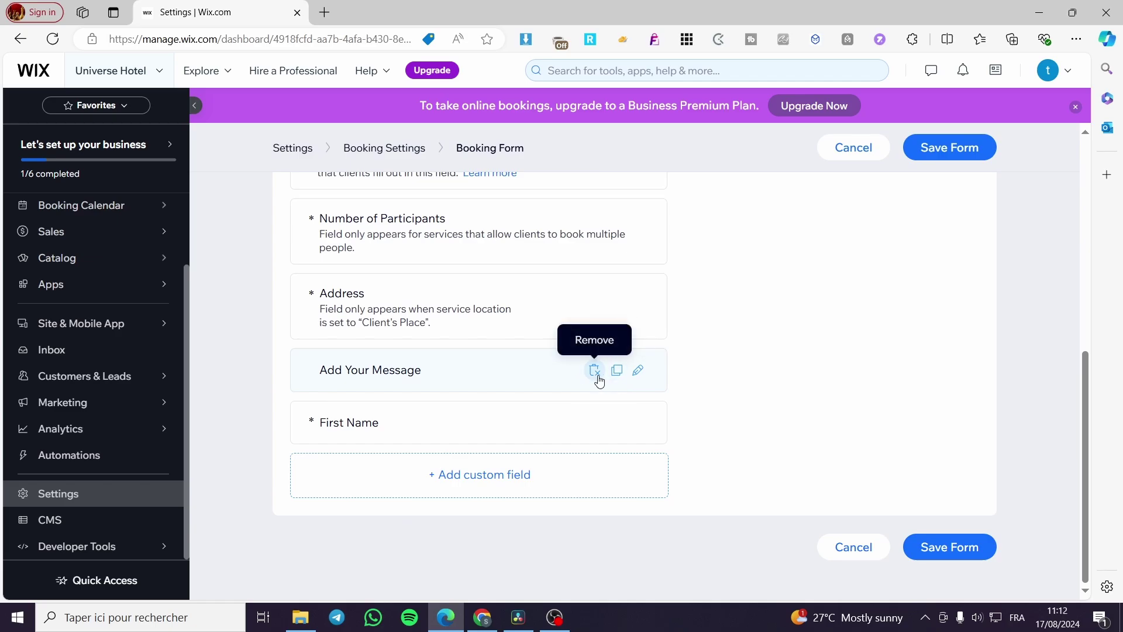
pyautogui.scroll(3, 589, 316)
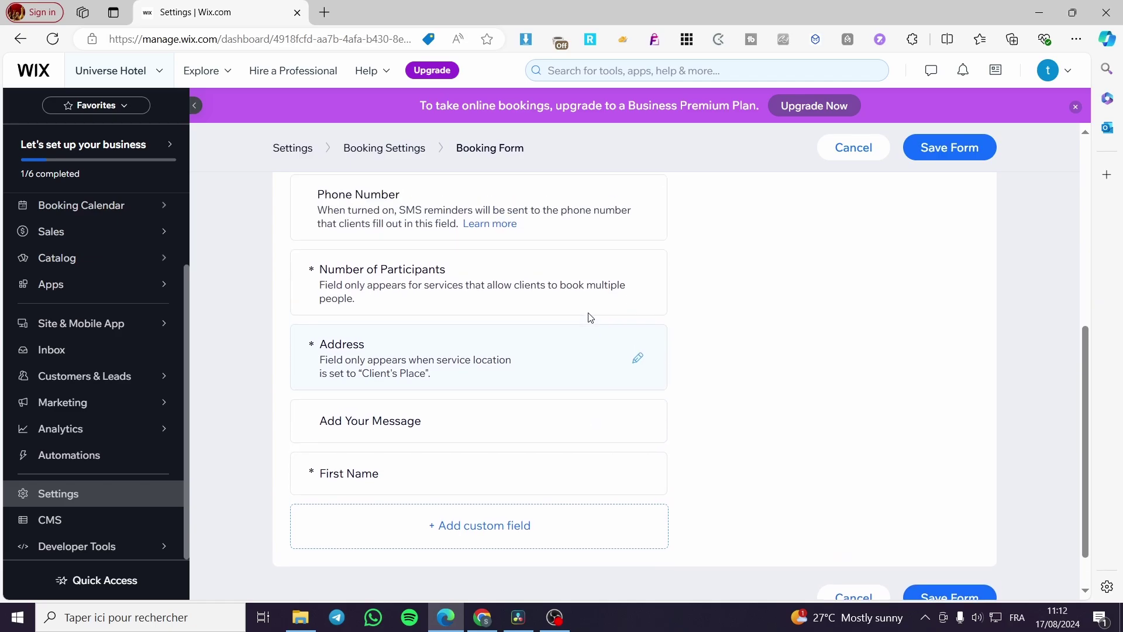
pyautogui.scroll(2, 583, 372)
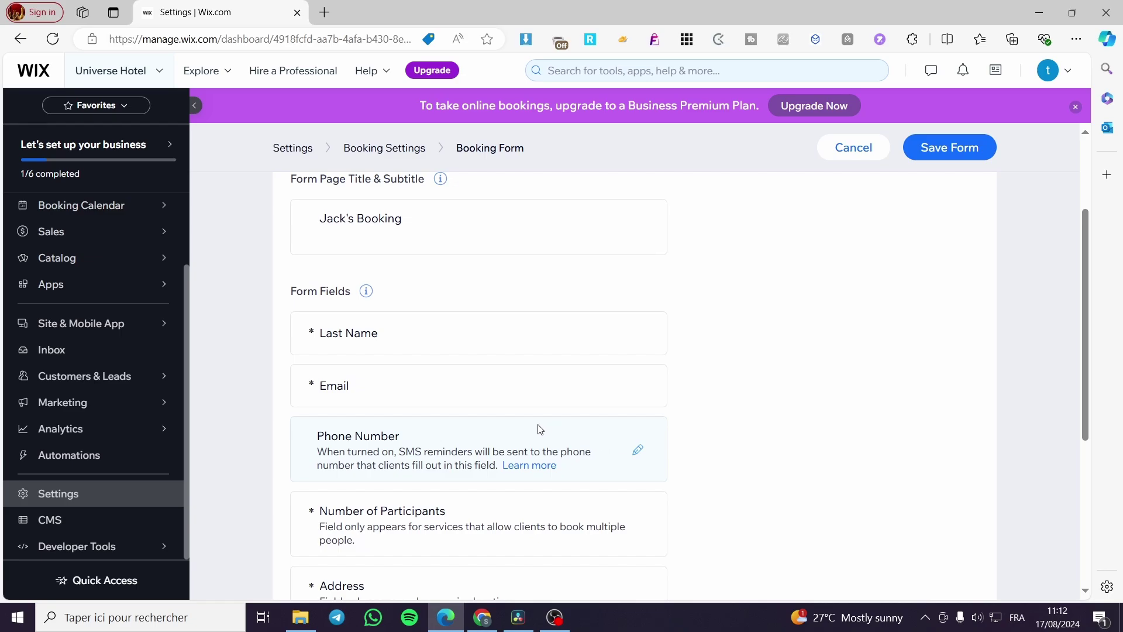
pyautogui.scroll(-3, 540, 430)
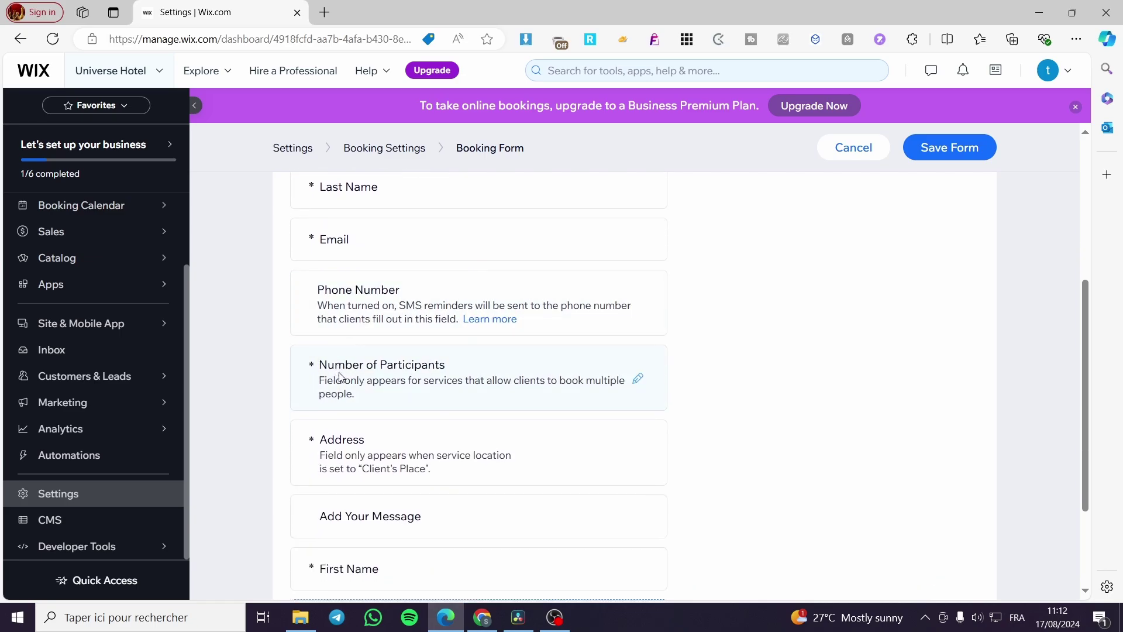
# Change the 'Number of Participants' label to 'Number of Individuals for the room'.
pyautogui.click(640, 381)
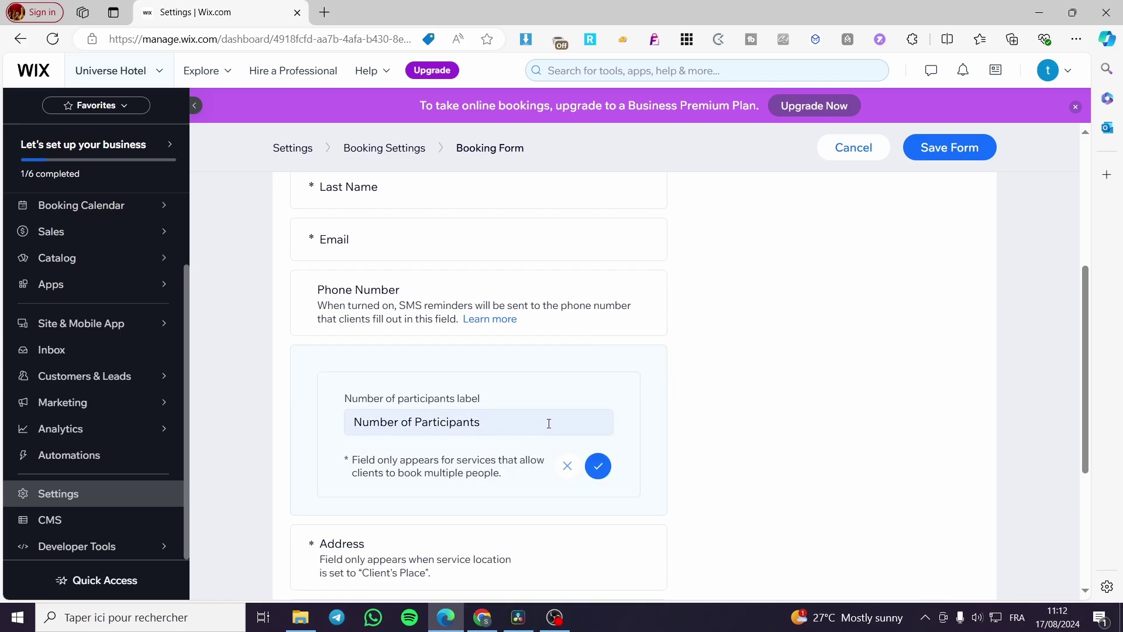
pyautogui.tripleClick(496, 428)
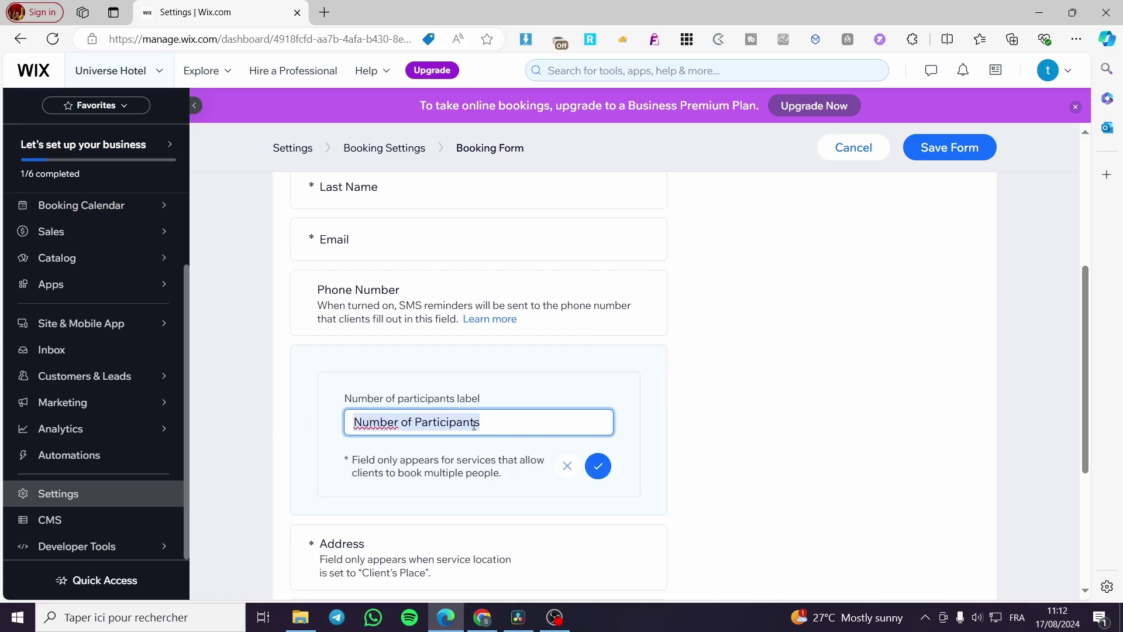
pyautogui.moveTo(507, 428); pyautogui.dragTo(414, 426)
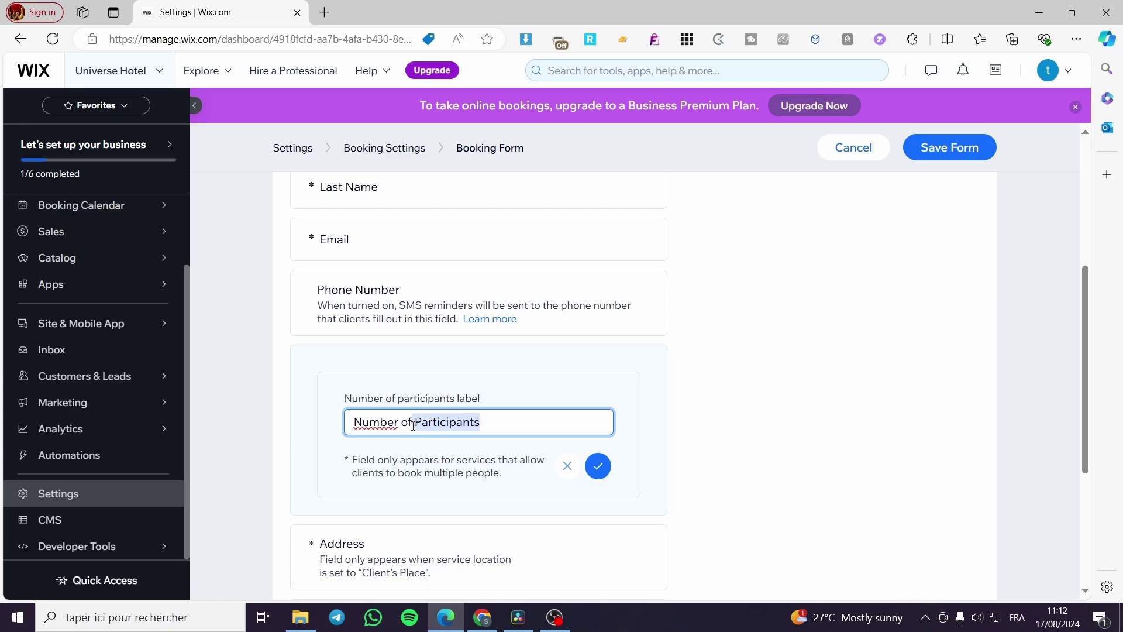
pyautogui.press('BackSpace')
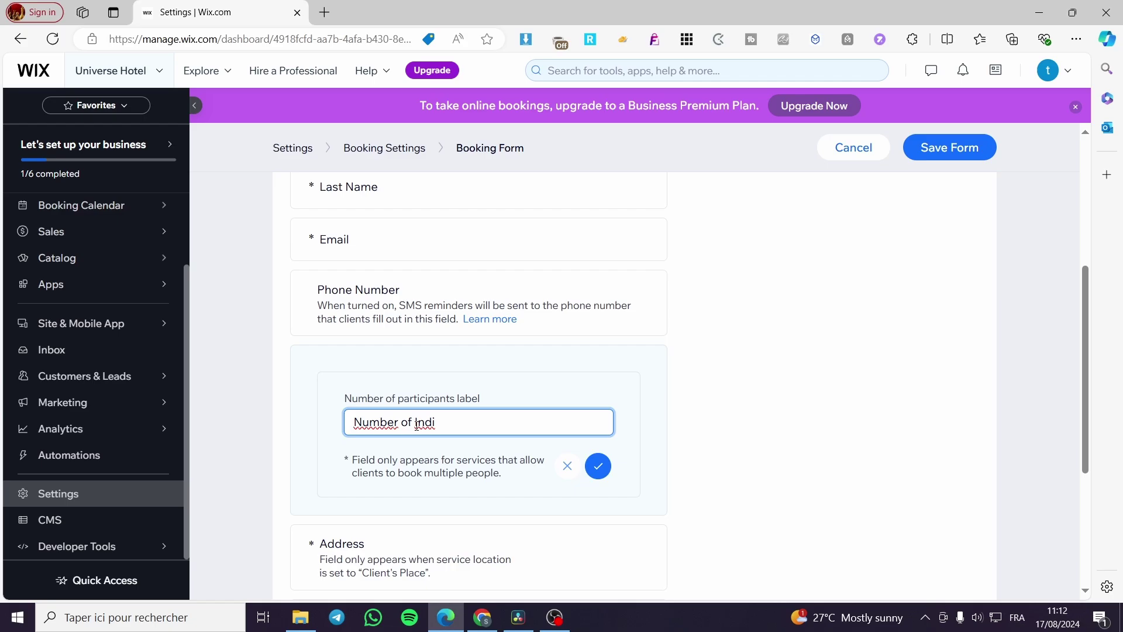
pyautogui.write('Individuals')
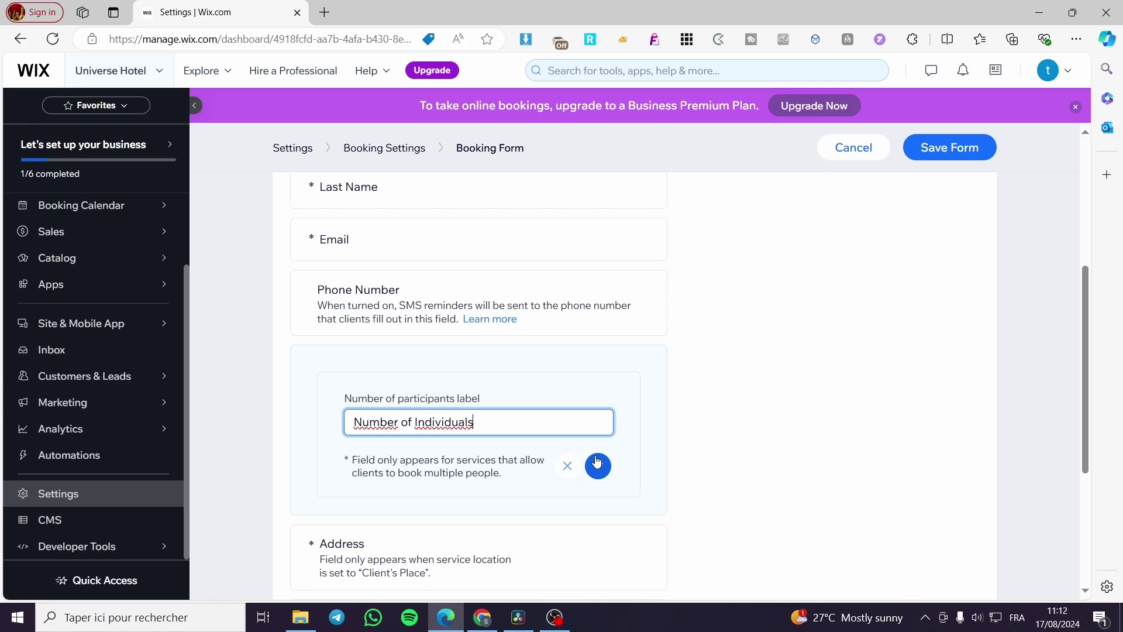
pyautogui.write(' for the room')
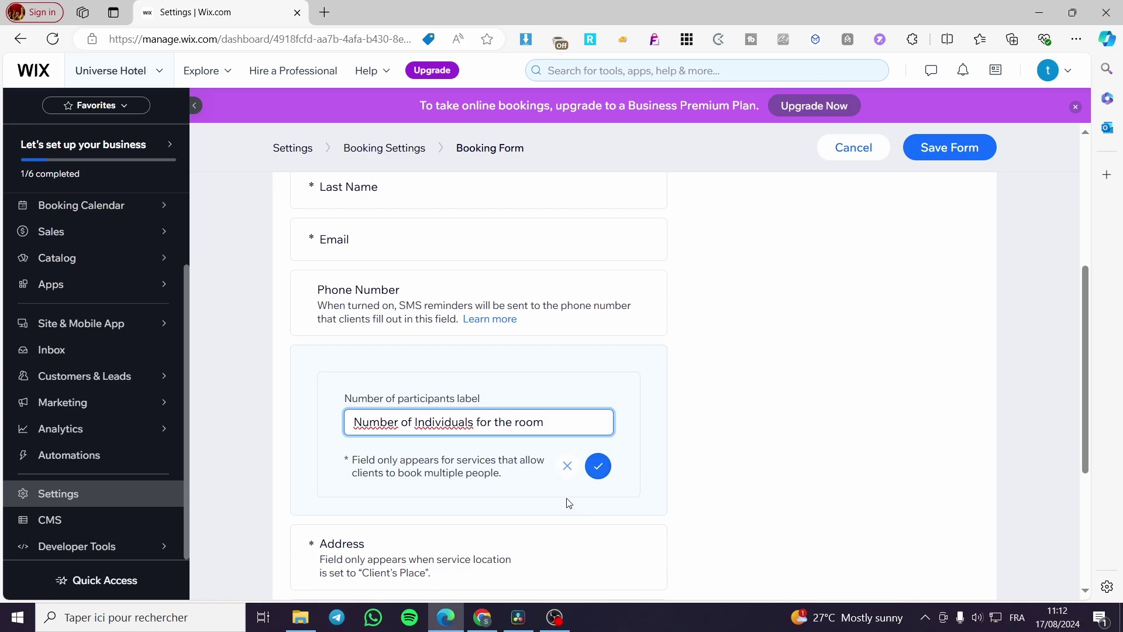
pyautogui.click(600, 467)
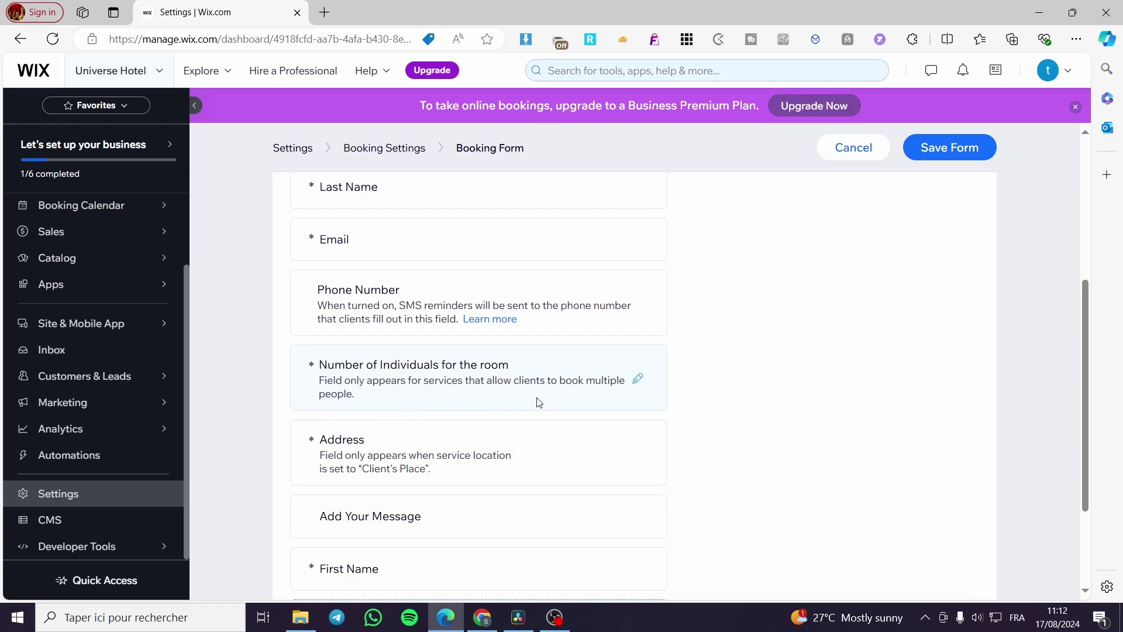
pyautogui.scroll(-1, 423, 443)
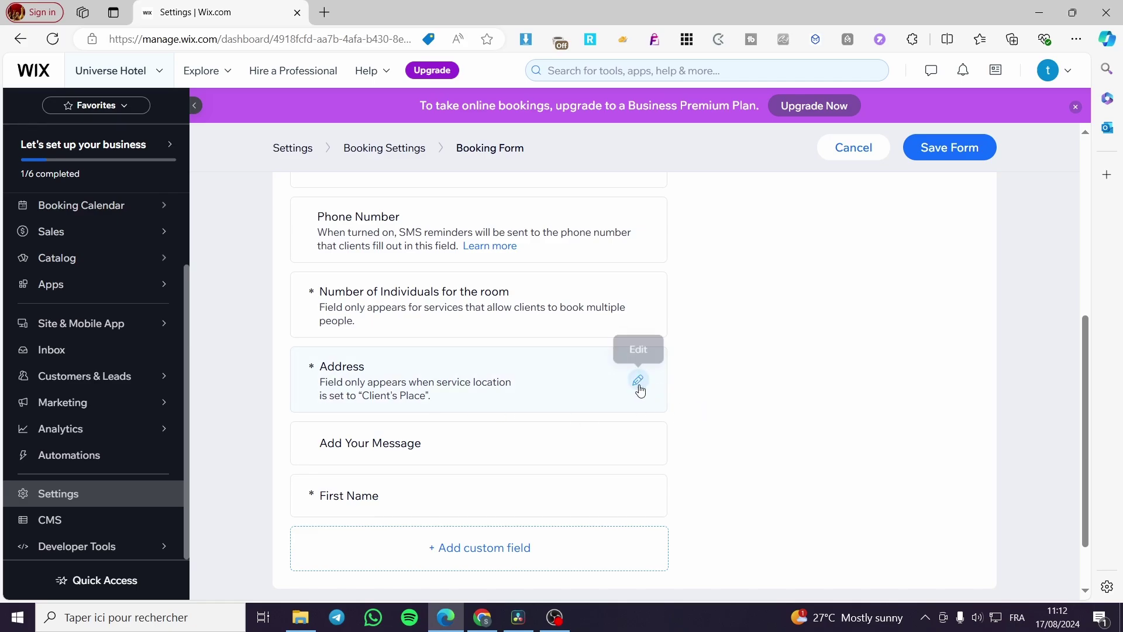
pyautogui.scroll(-1, 552, 403)
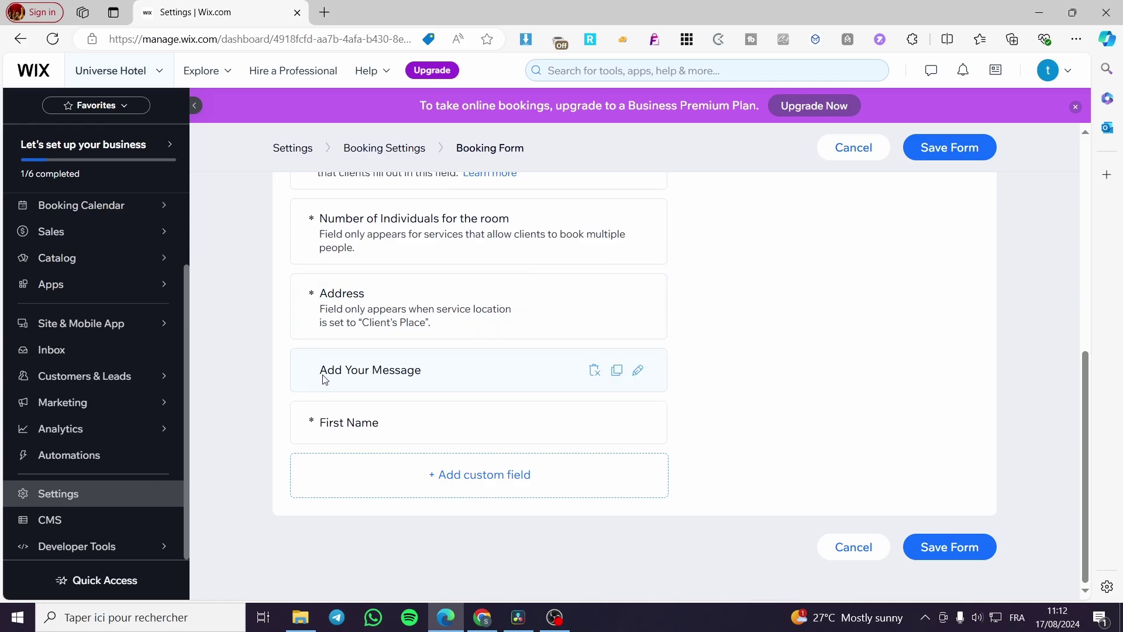
pyautogui.click(639, 371)
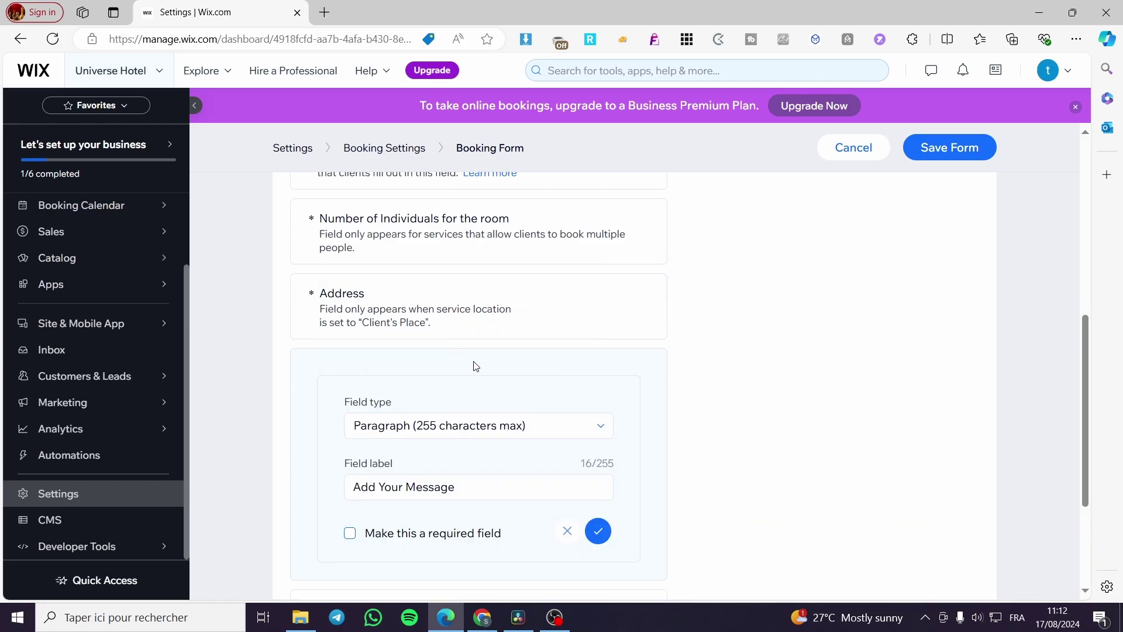
pyautogui.scroll(-1, 513, 445)
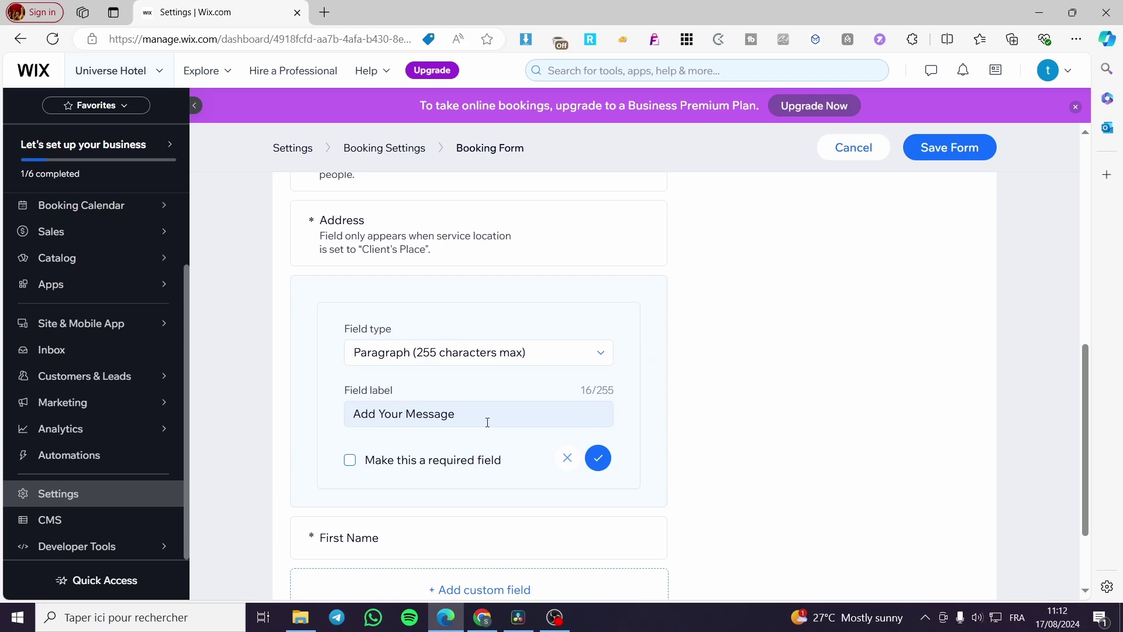
pyautogui.click(536, 418)
pyautogui.moveTo(499, 412); pyautogui.dragTo(408, 411)
pyautogui.click(597, 461)
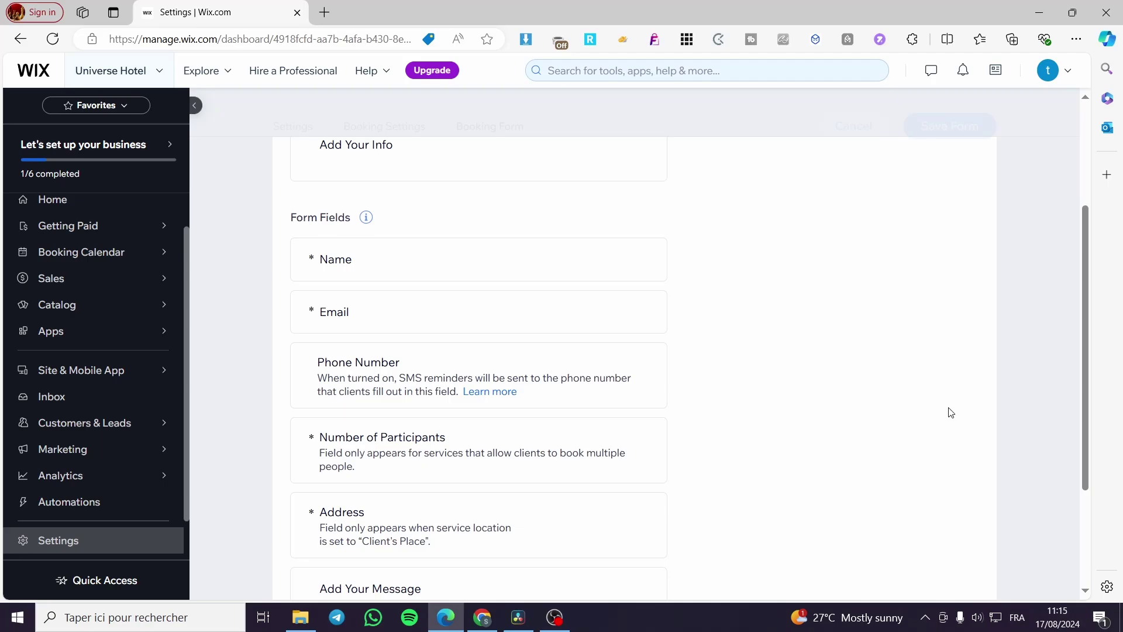
# Save the customized booking form with Save Form, returning to Booking Settings.
pyautogui.scroll(-3, 938, 413)
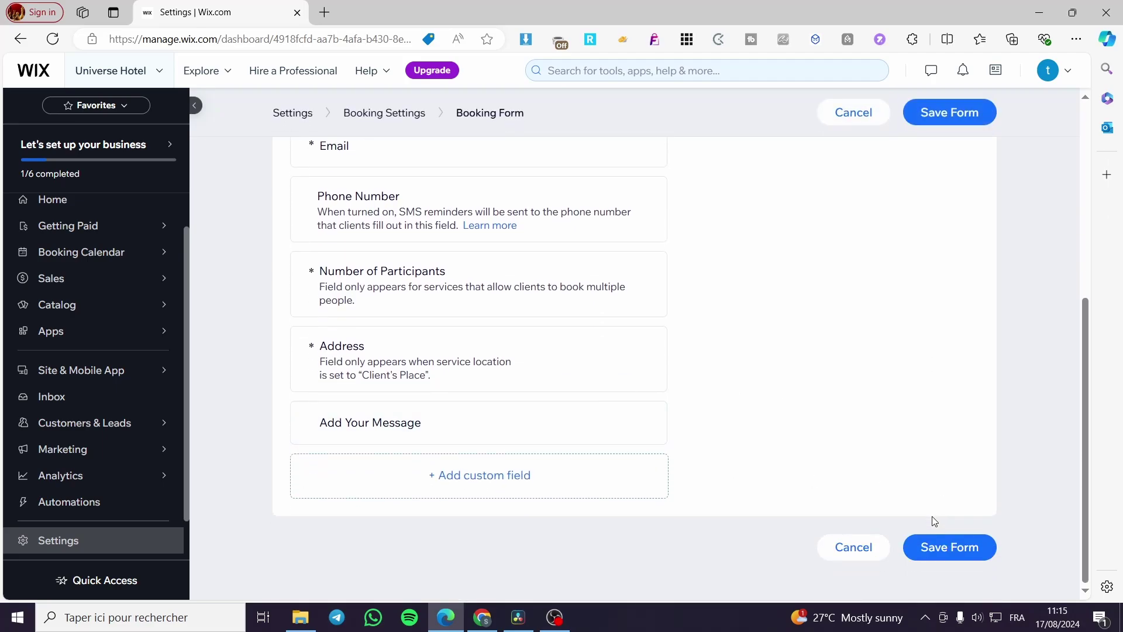
pyautogui.click(948, 547)
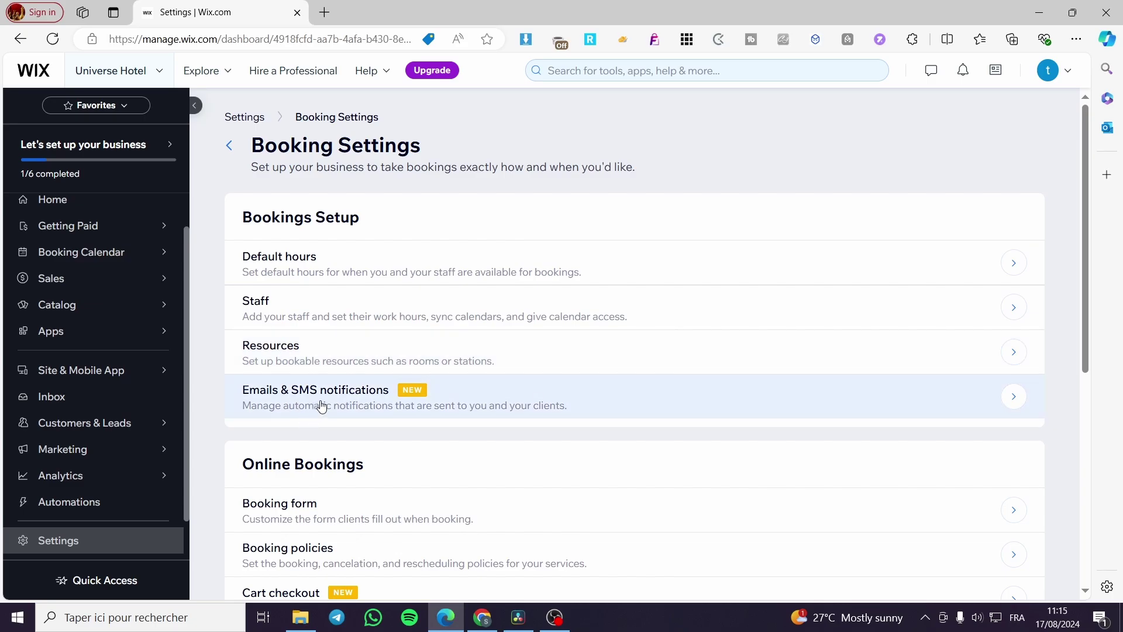
pyautogui.scroll(-4, 402, 351)
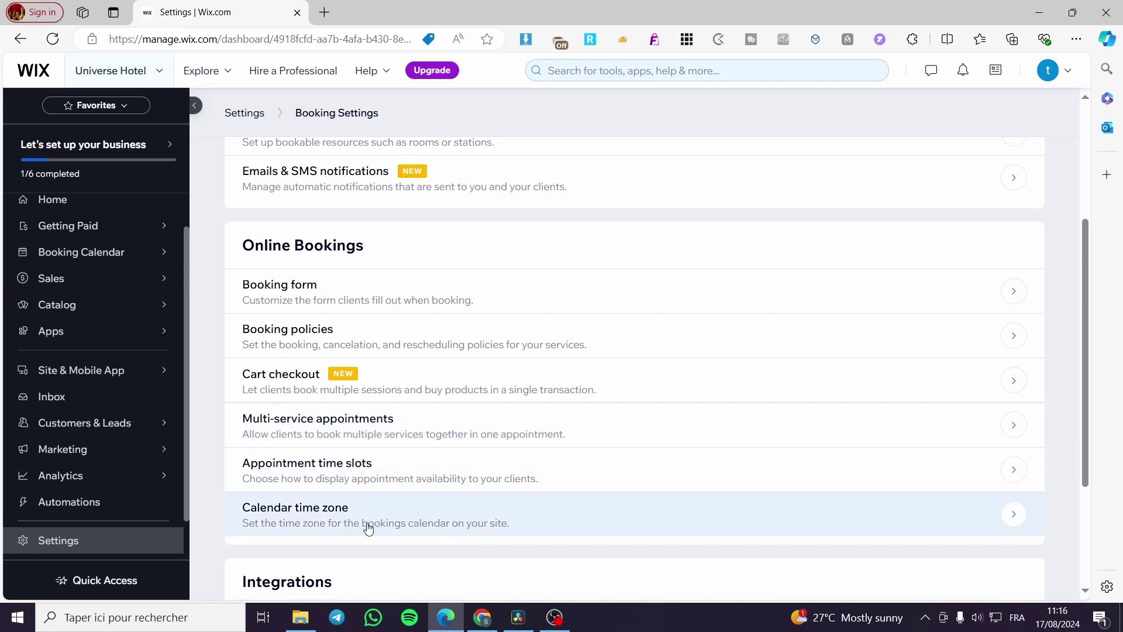
pyautogui.click(353, 286)
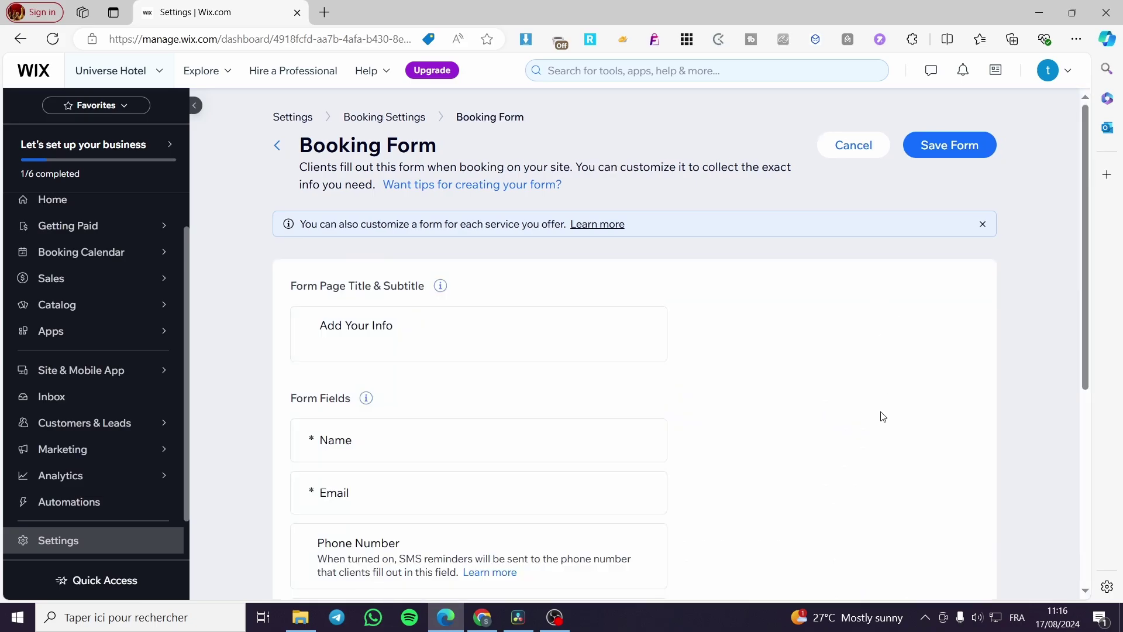
pyautogui.click(857, 147)
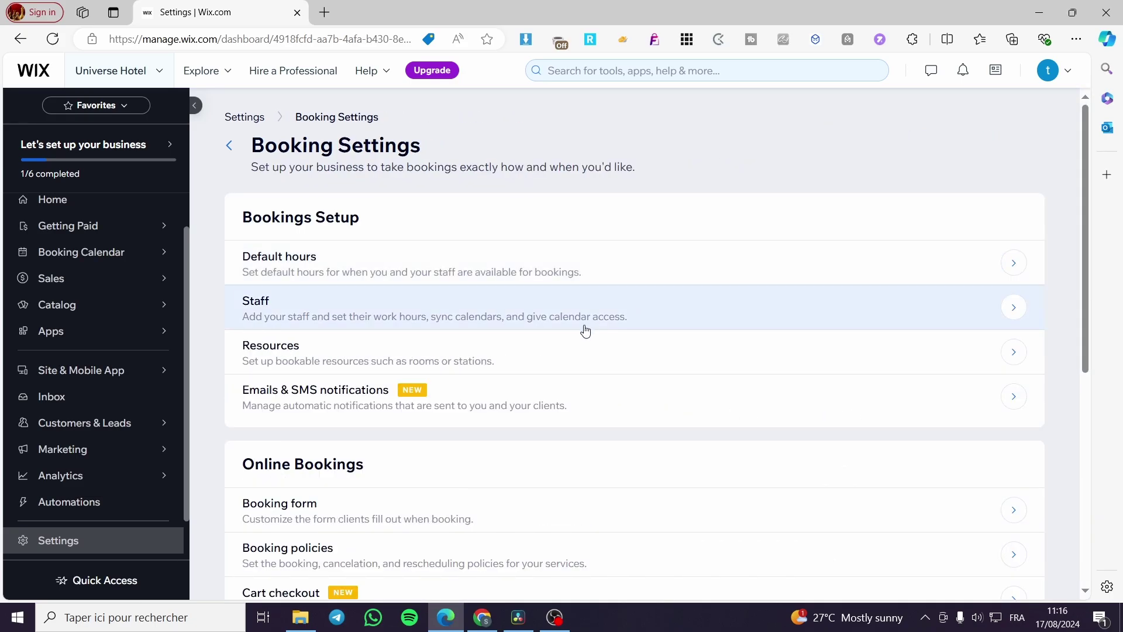
pyautogui.scroll(-7, 510, 310)
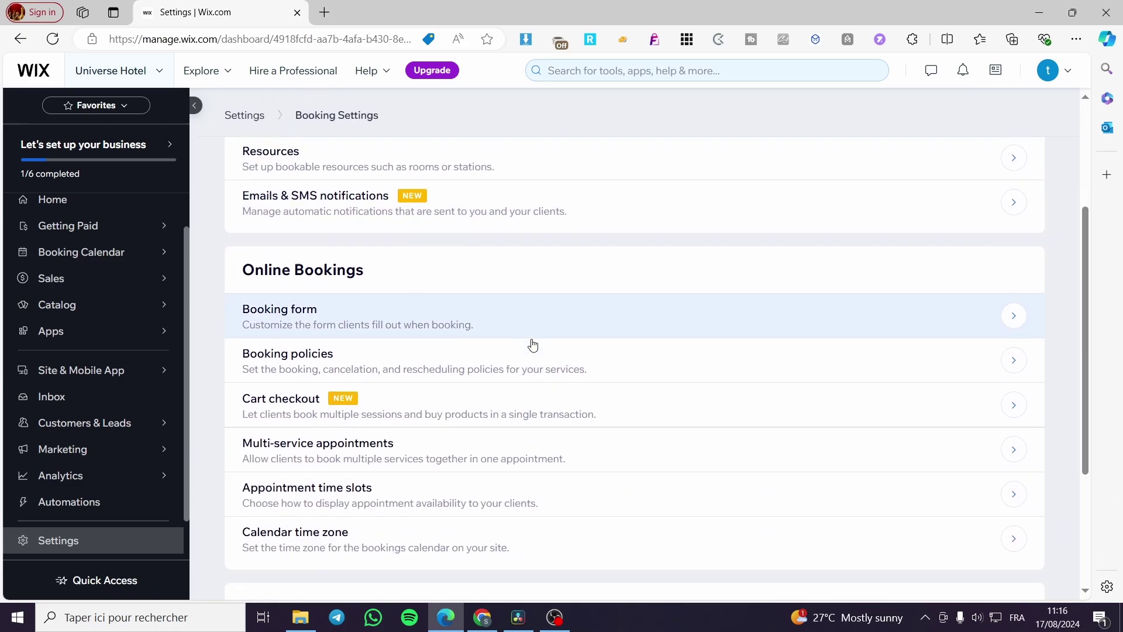
pyautogui.scroll(5, 520, 430)
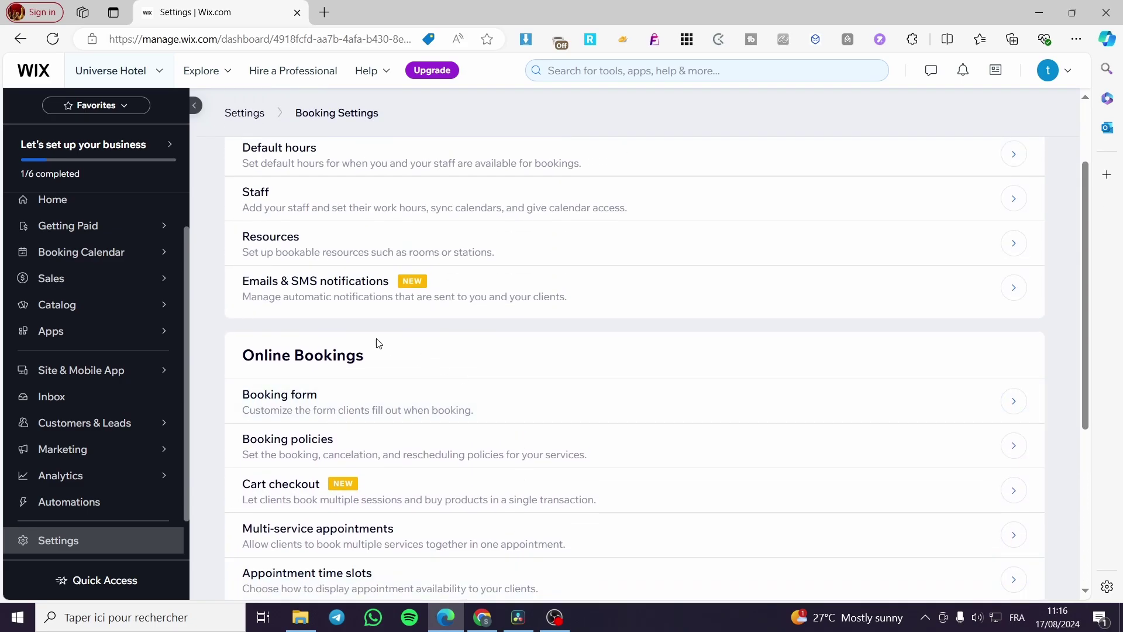
pyautogui.scroll(2, 377, 255)
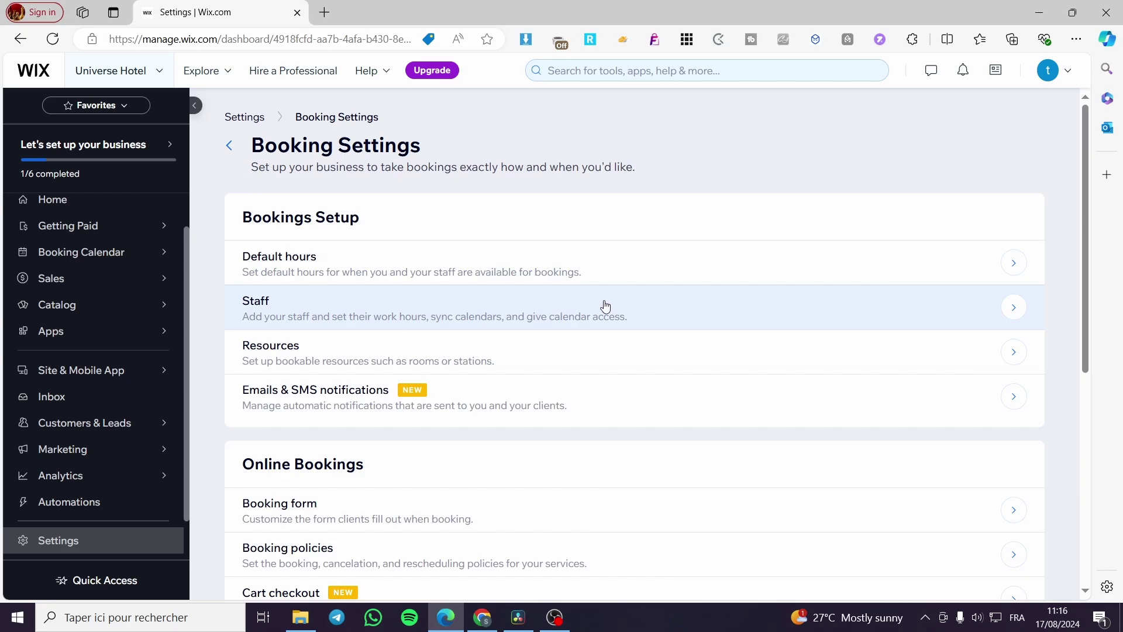
# From the Staff list, start a new staff member, then cancel it and return to Booking Settings.
pyautogui.click(390, 310)
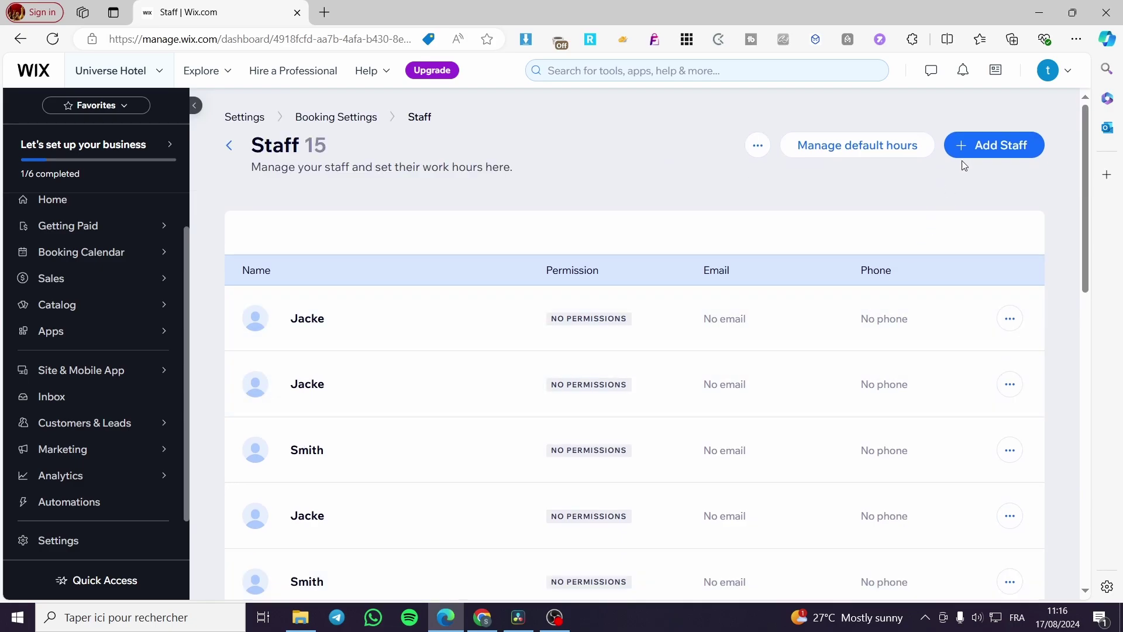
pyautogui.click(988, 147)
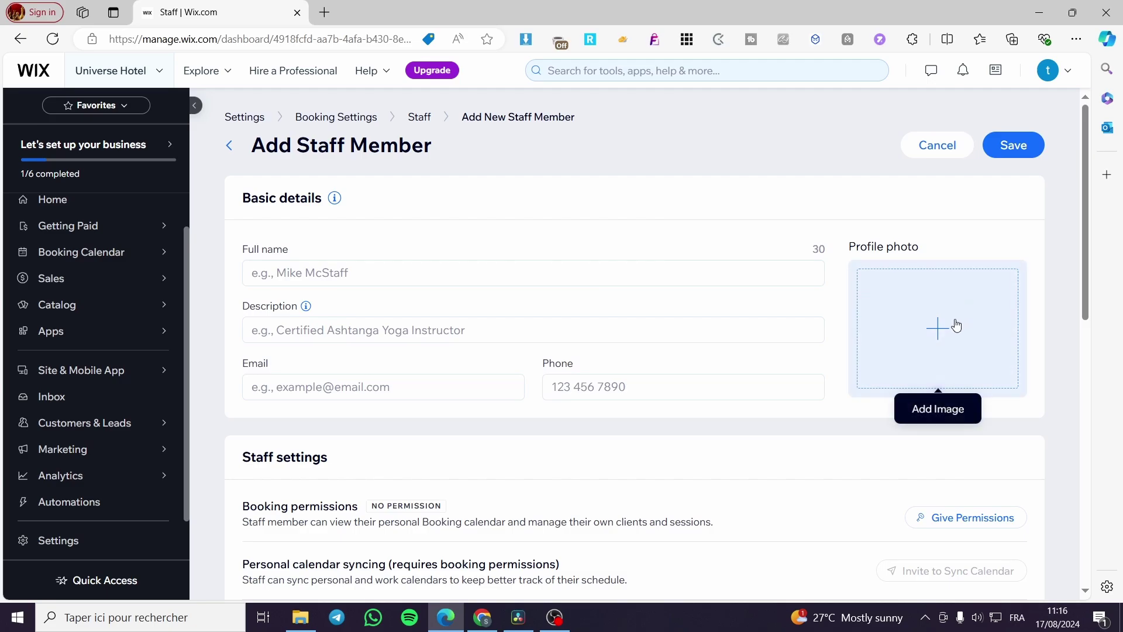
pyautogui.scroll(-3, 828, 327)
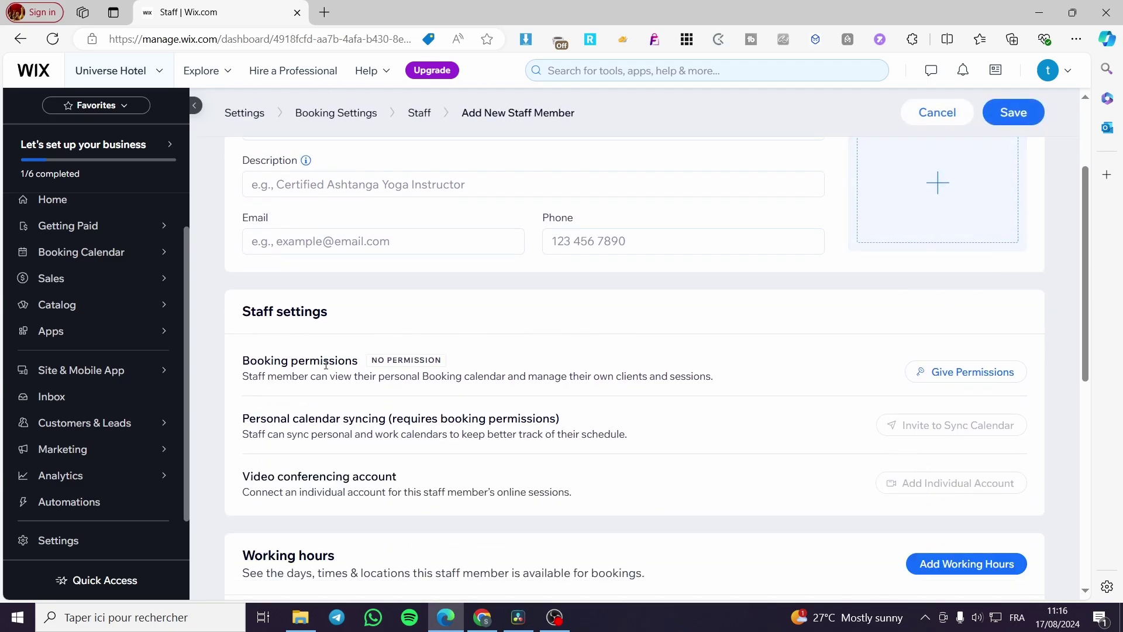
pyautogui.scroll(-5, 451, 311)
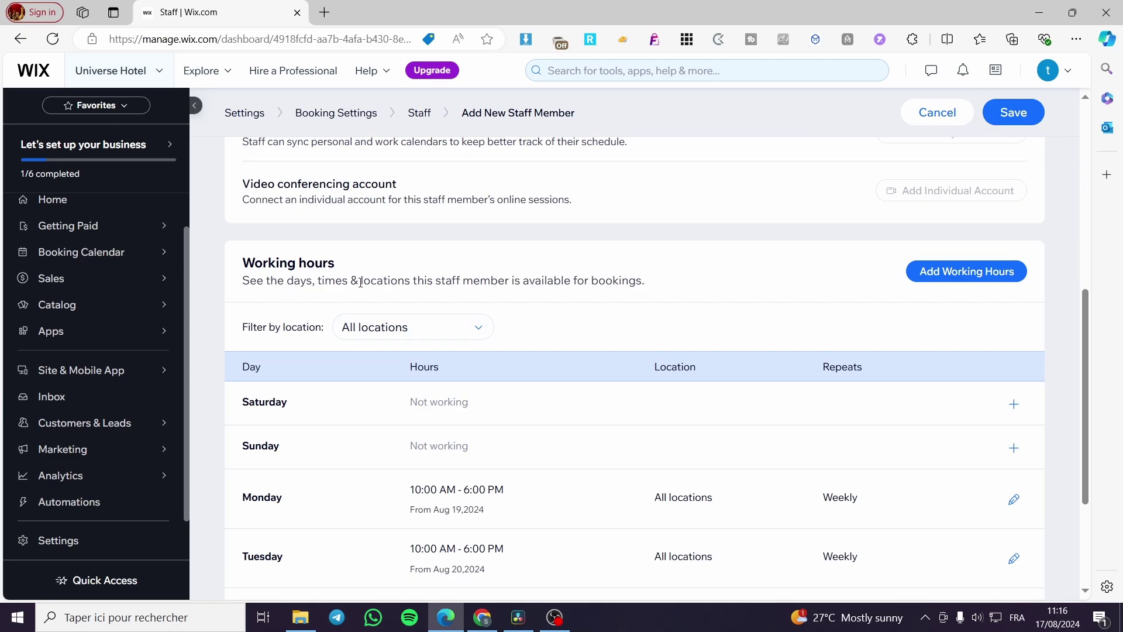
pyautogui.scroll(-3, 616, 321)
pyautogui.scroll(10, 702, 430)
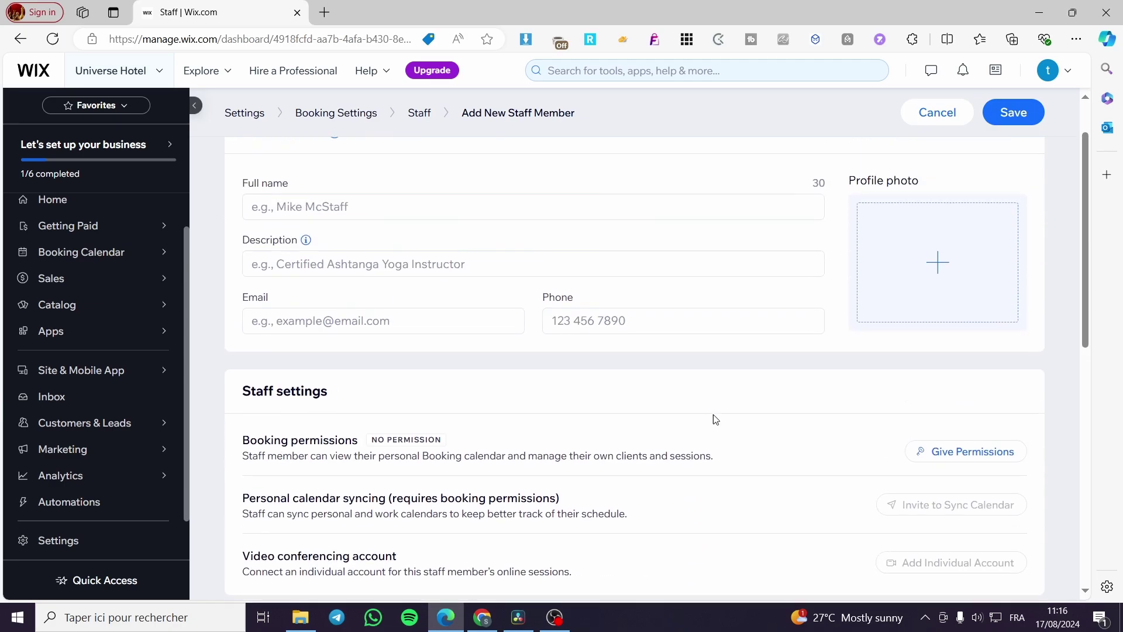
pyautogui.click(917, 110)
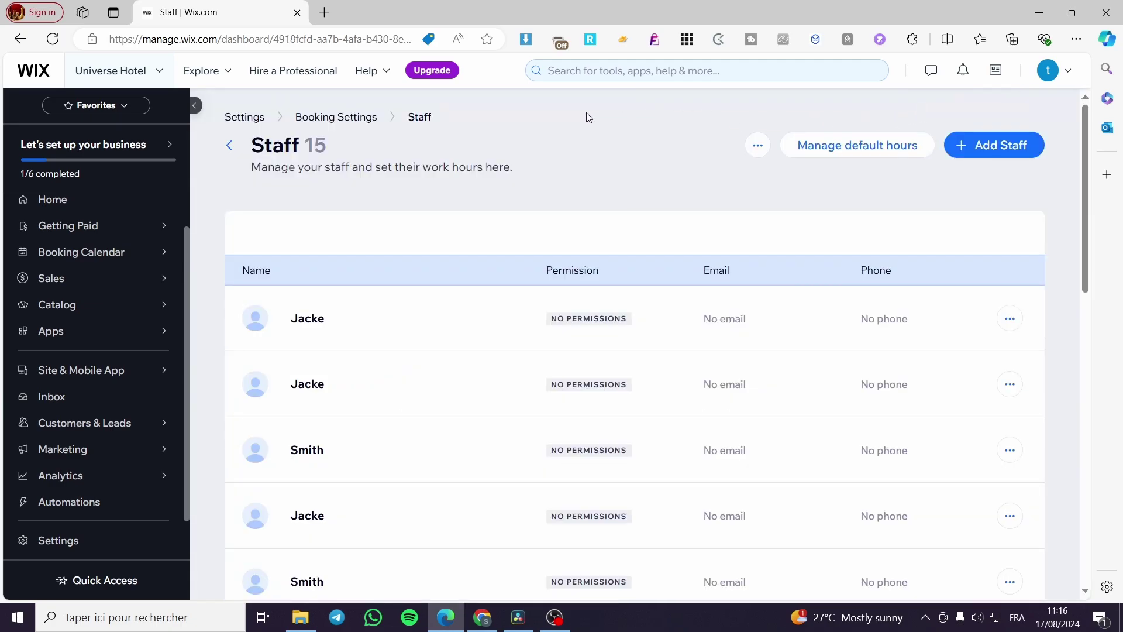
pyautogui.click(228, 145)
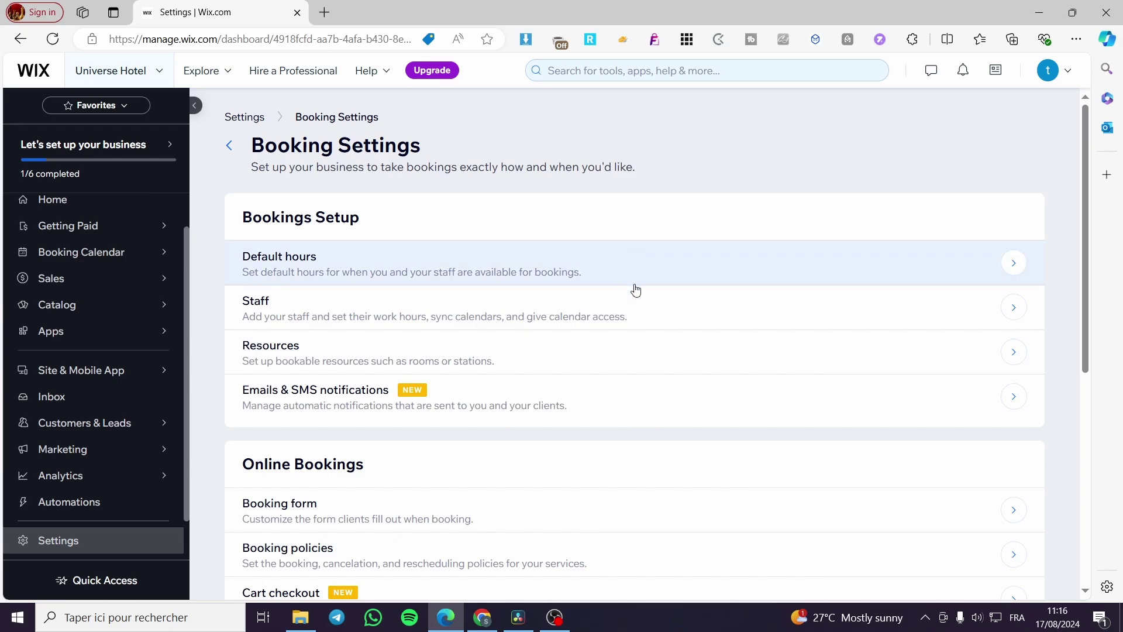
# Make Saturday and Sunday working days, 9:00 to 6:00, in Default hours and save.
pyautogui.click(389, 278)
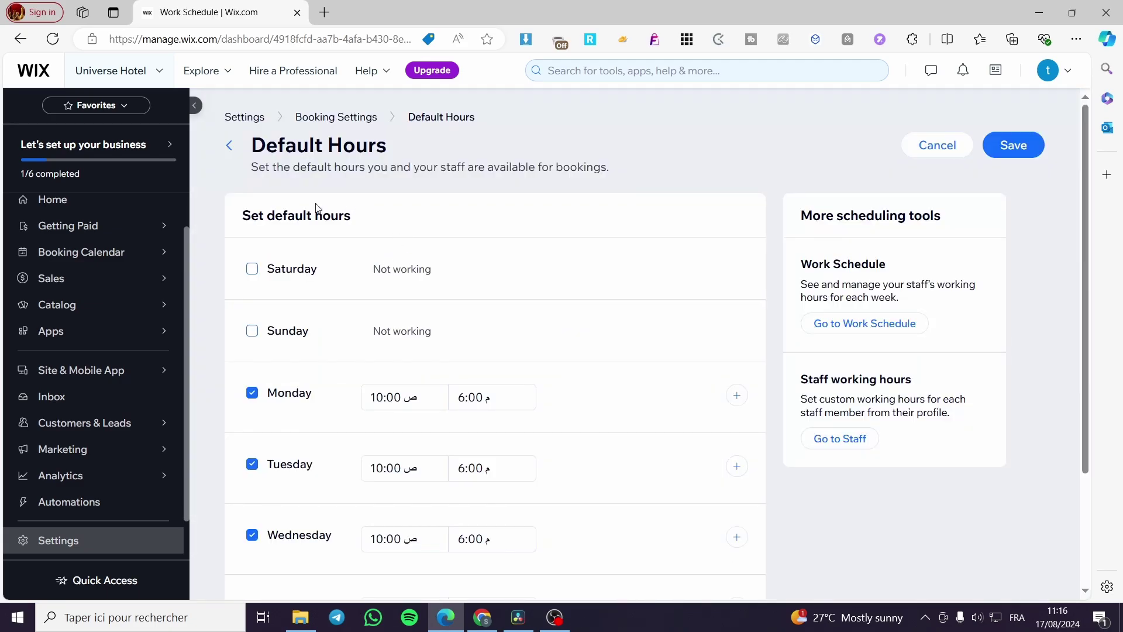
pyautogui.click(251, 332)
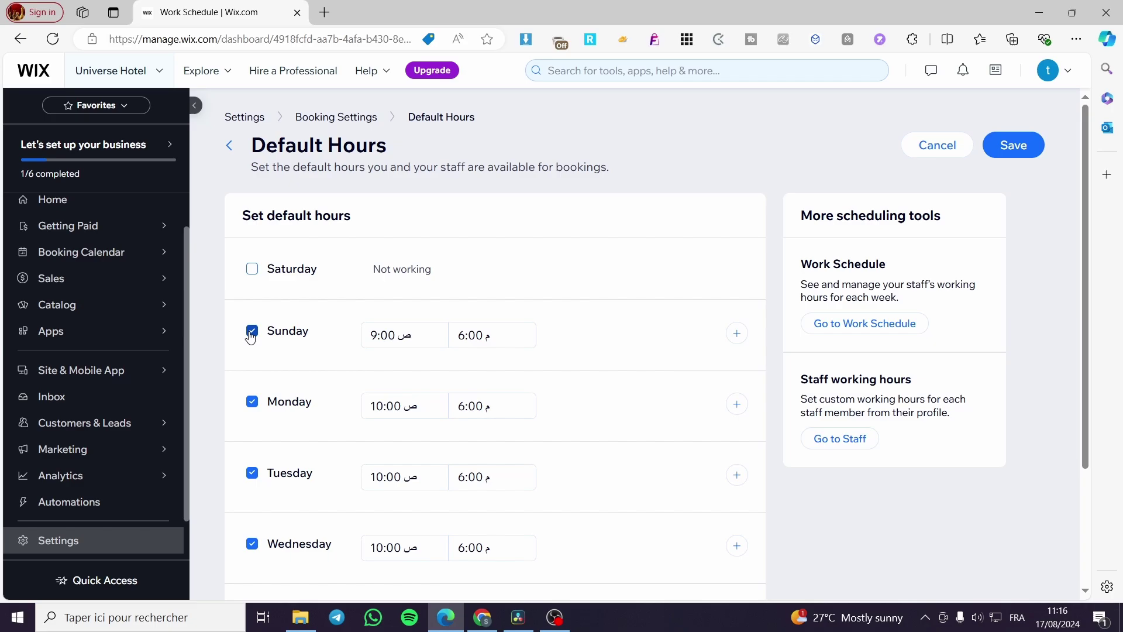
pyautogui.click(252, 269)
pyautogui.scroll(-3, 445, 275)
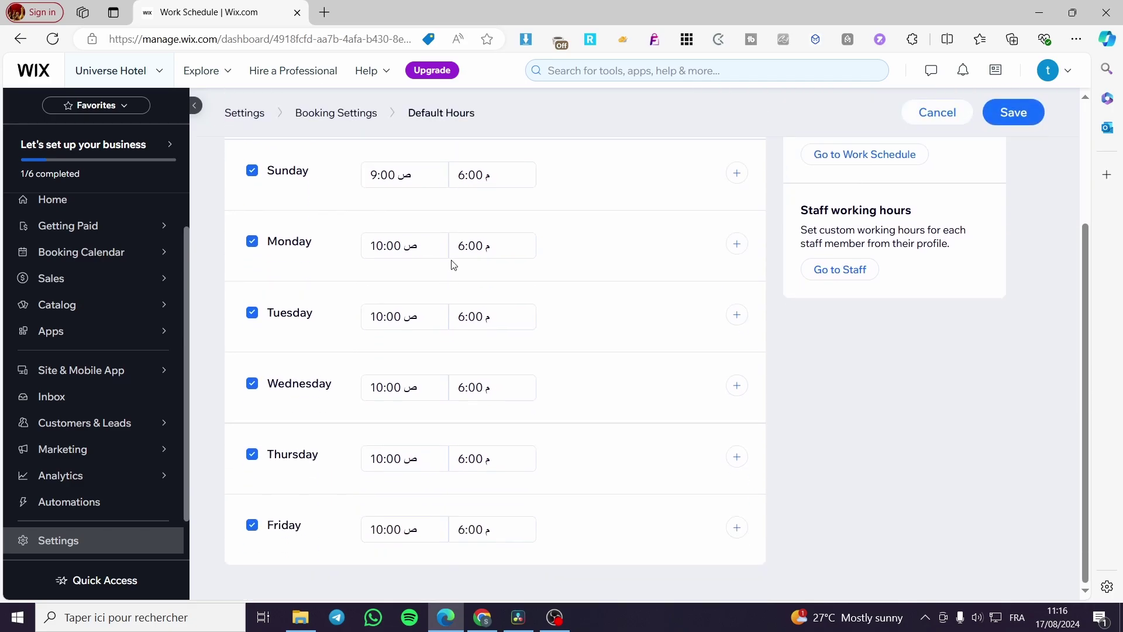
pyautogui.scroll(2, 461, 317)
pyautogui.scroll(1, 468, 310)
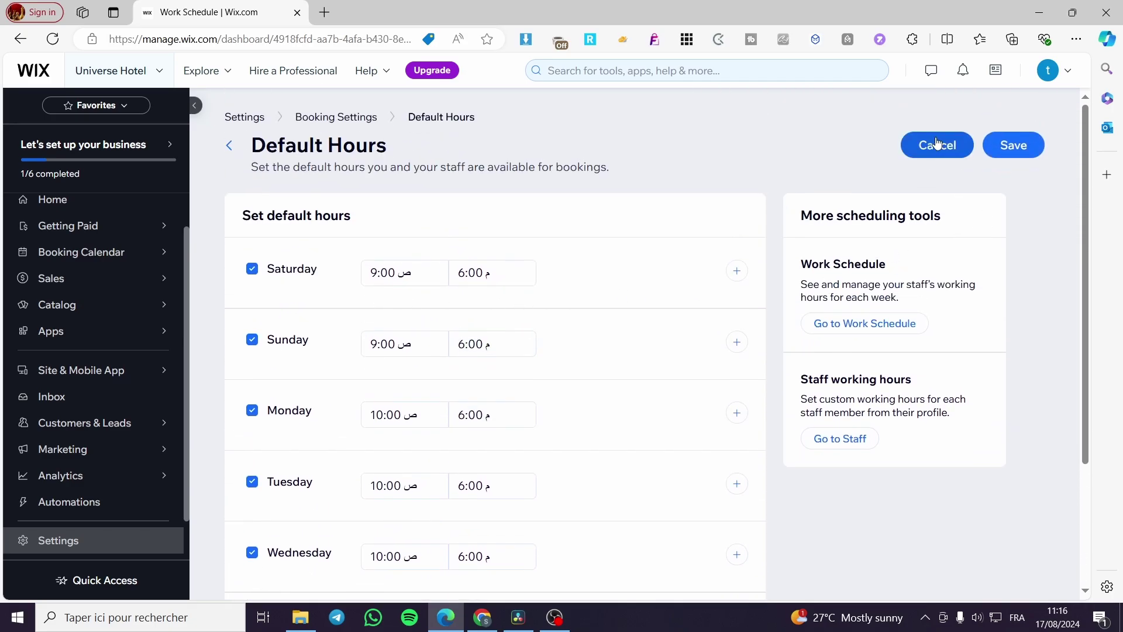
pyautogui.click(1012, 145)
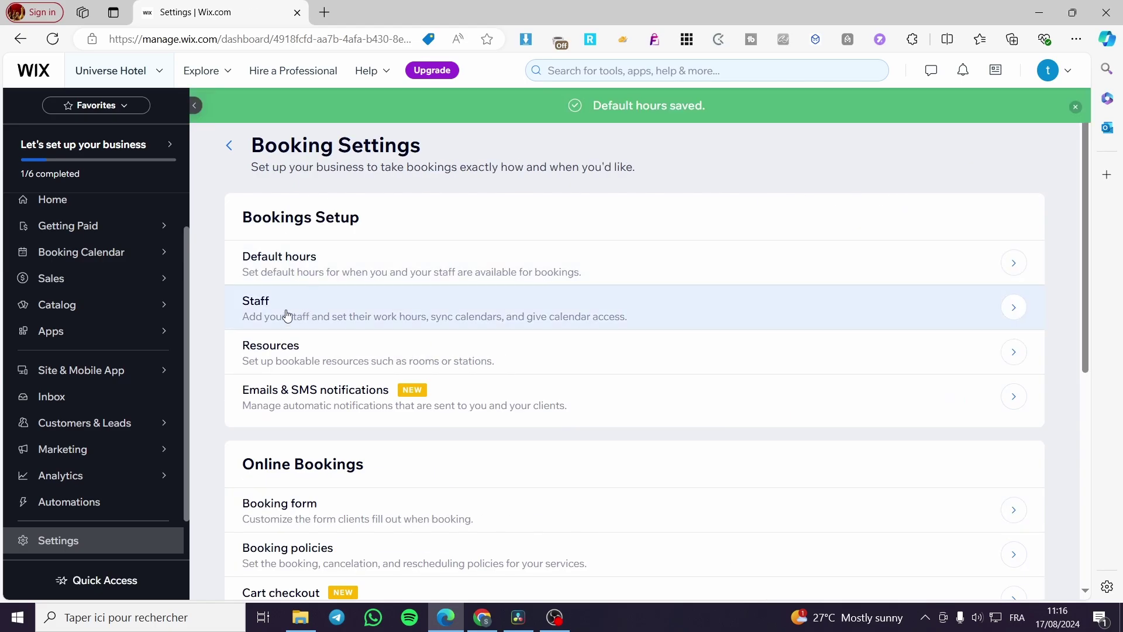
# Open the Resources page in Booking Settings and collapse then re-expand the sidebar.
pyautogui.click(296, 361)
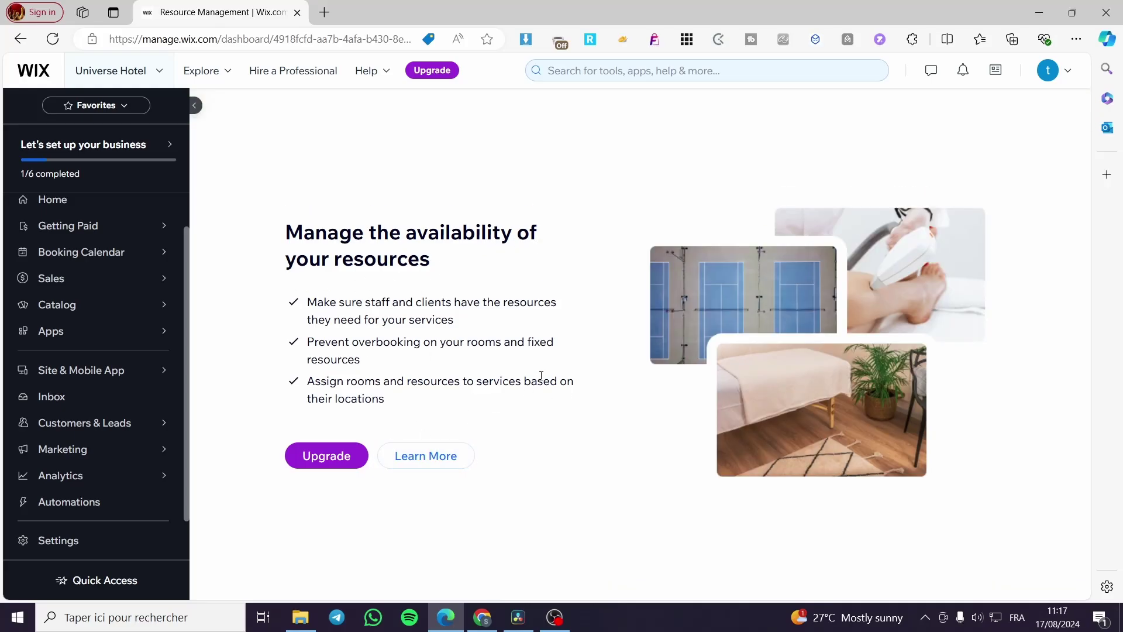
pyautogui.click(195, 106)
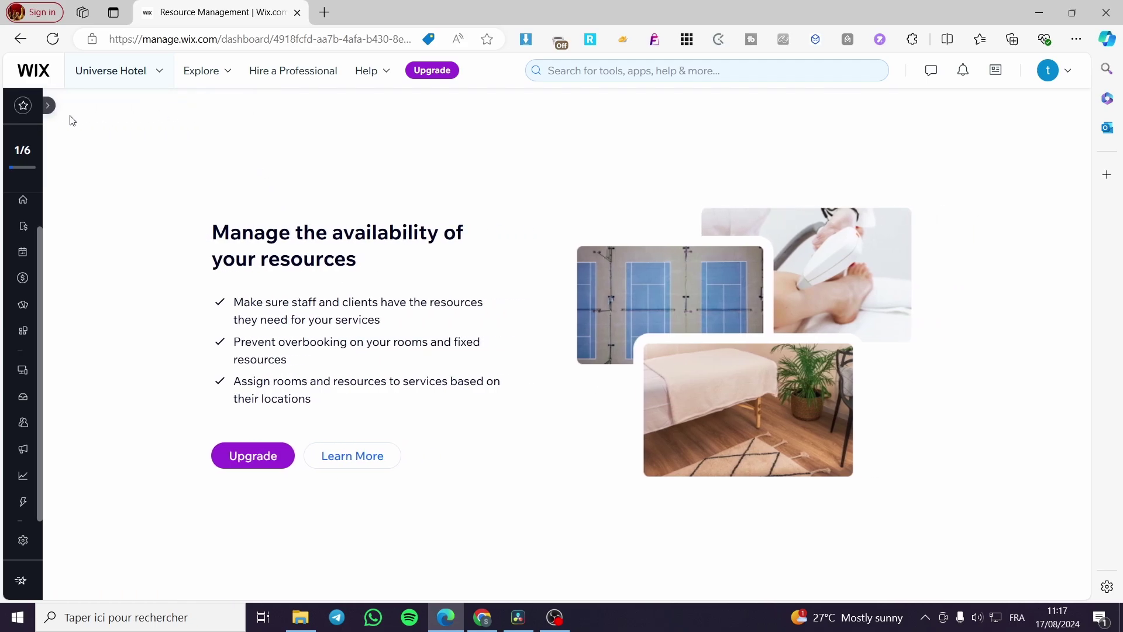
pyautogui.click(41, 105)
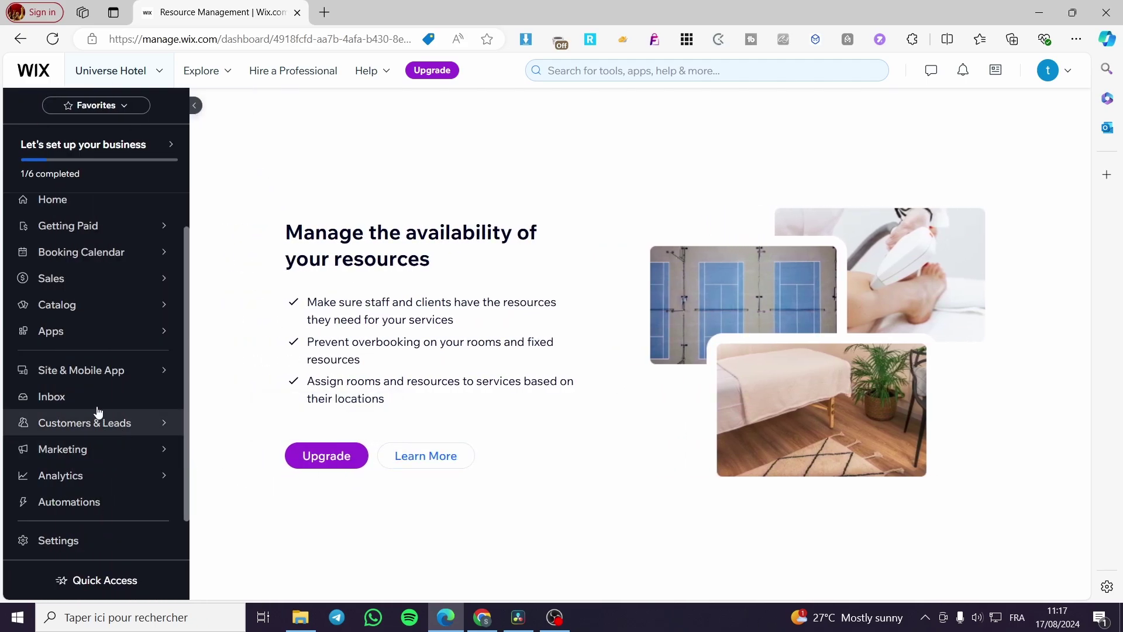
# Browse the Booking Integrations page under Booking Channels.
pyautogui.moveTo(94, 305)
pyautogui.moveTo(248, 325)
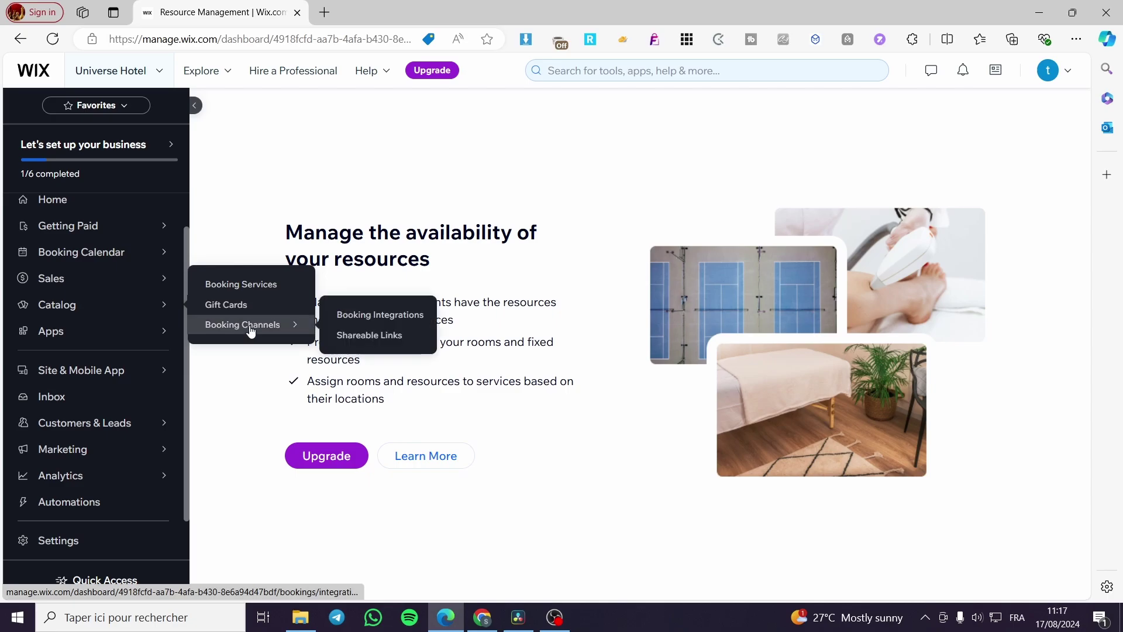
pyautogui.click(373, 314)
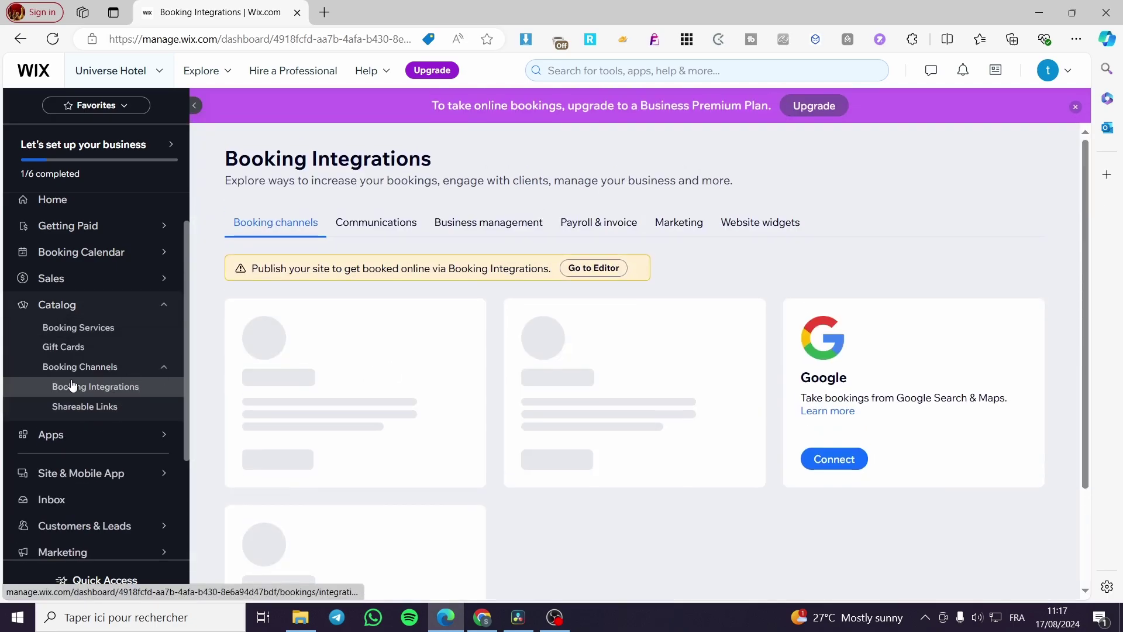
pyautogui.click(83, 338)
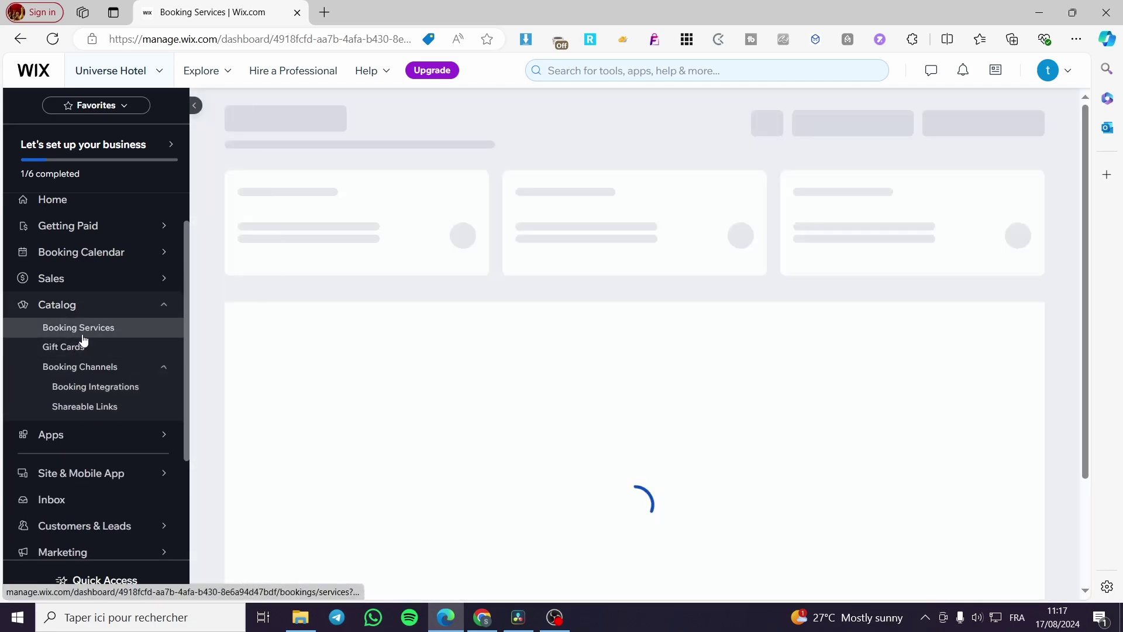
pyautogui.click(143, 375)
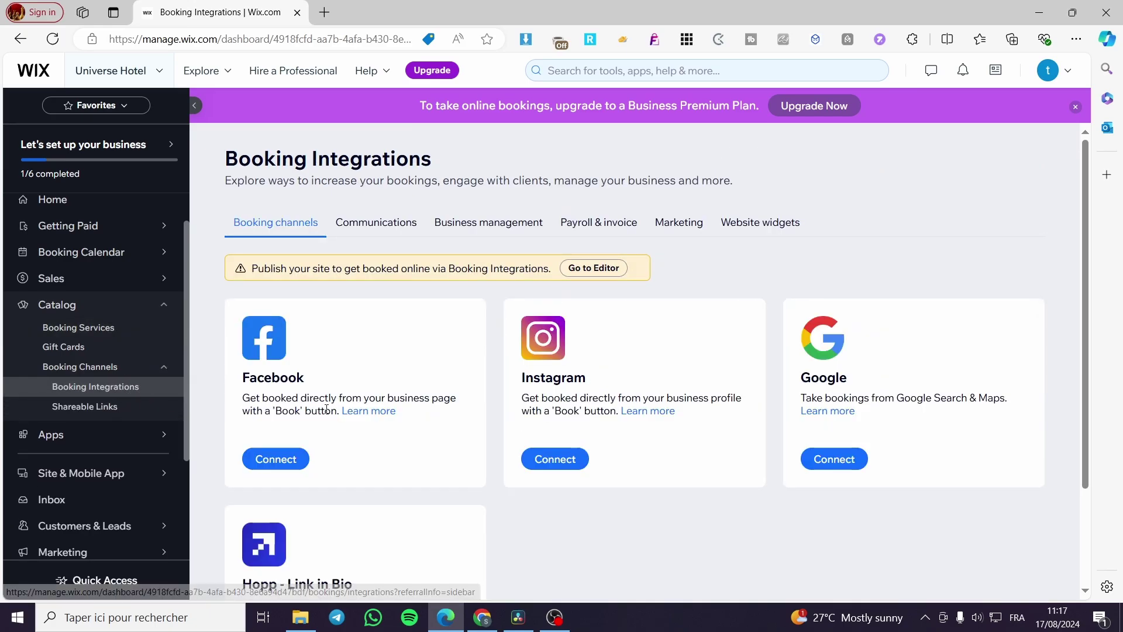
pyautogui.scroll(-1, 391, 411)
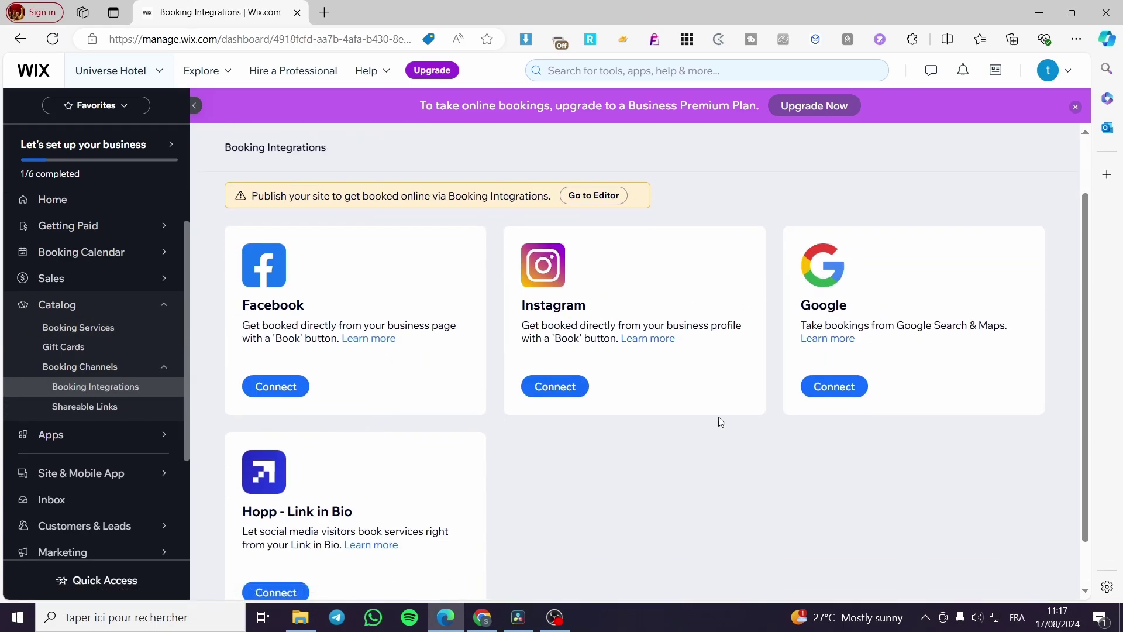
pyautogui.scroll(-1, 722, 422)
# Scroll through the Shareable Links page, then go to the Booking Services list.
pyautogui.click(95, 409)
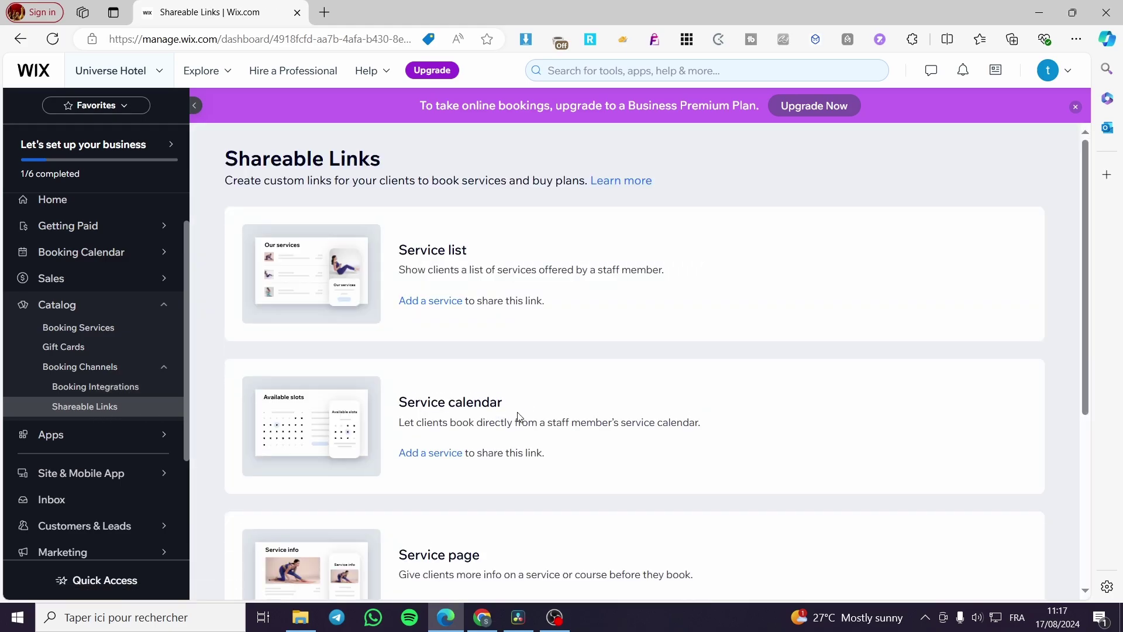
pyautogui.scroll(-1, 507, 410)
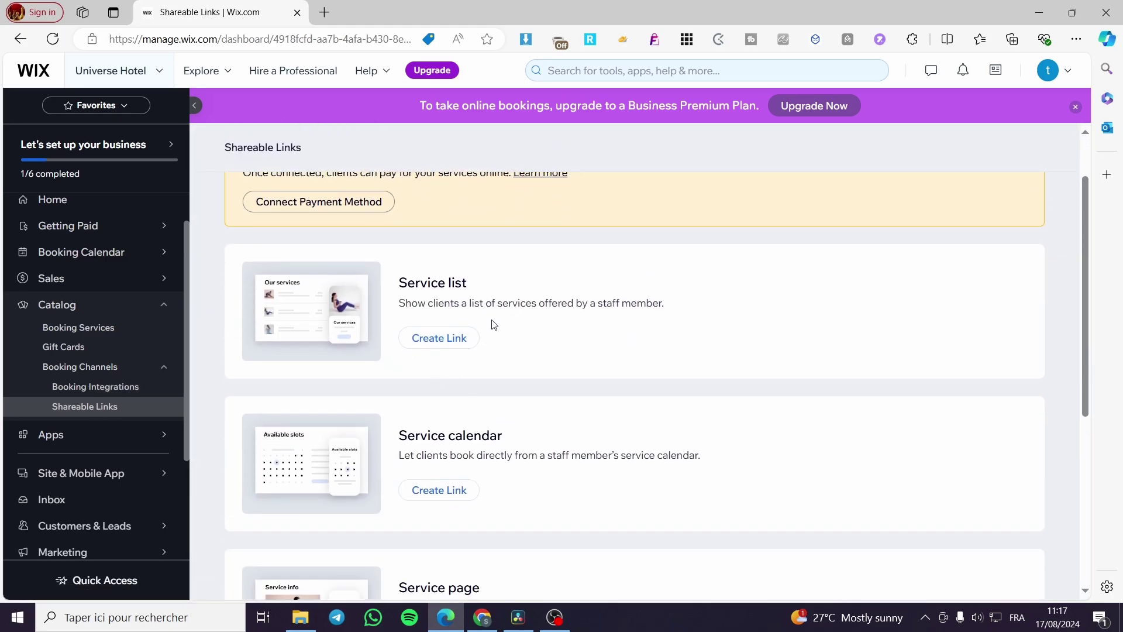
pyautogui.scroll(-1, 493, 403)
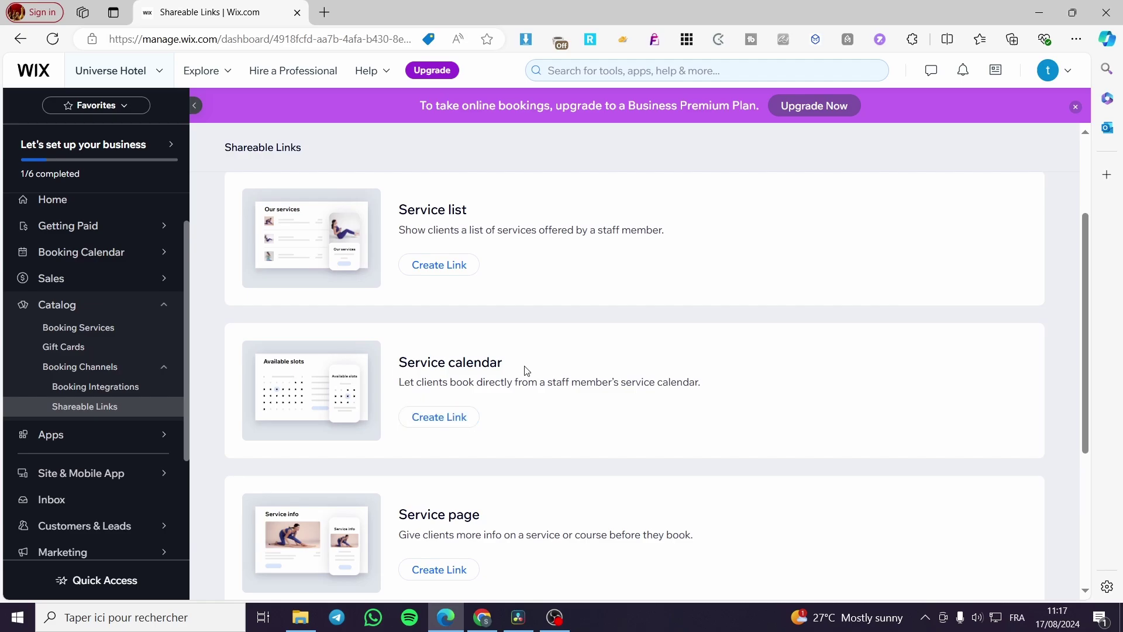
pyautogui.scroll(-2, 526, 370)
pyautogui.scroll(-2, 483, 394)
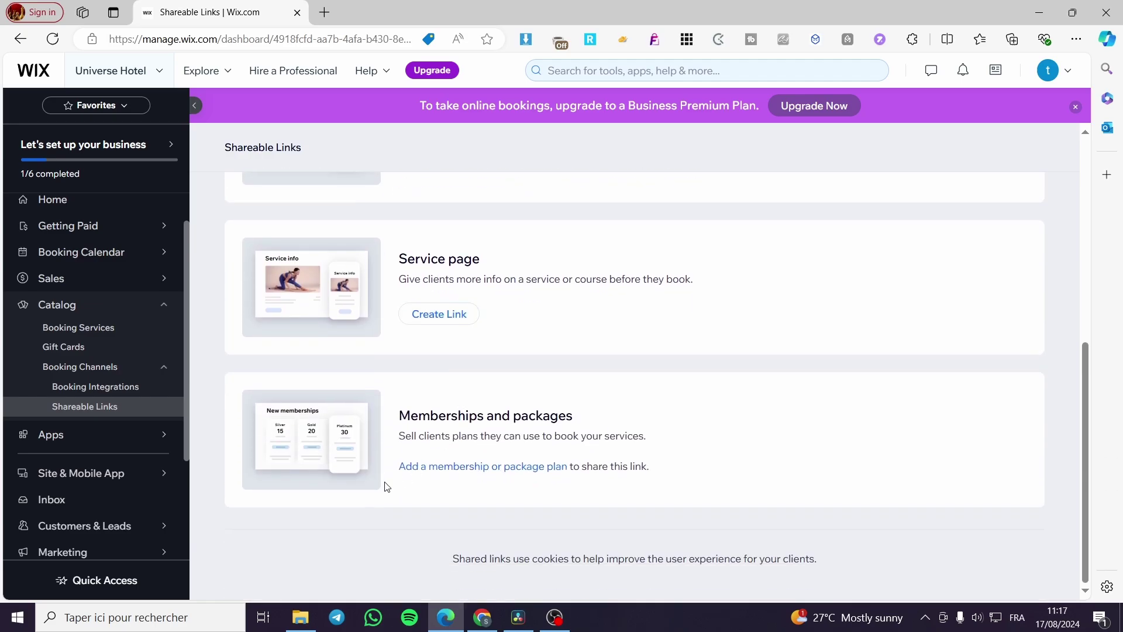
pyautogui.scroll(5, 413, 484)
pyautogui.click(126, 331)
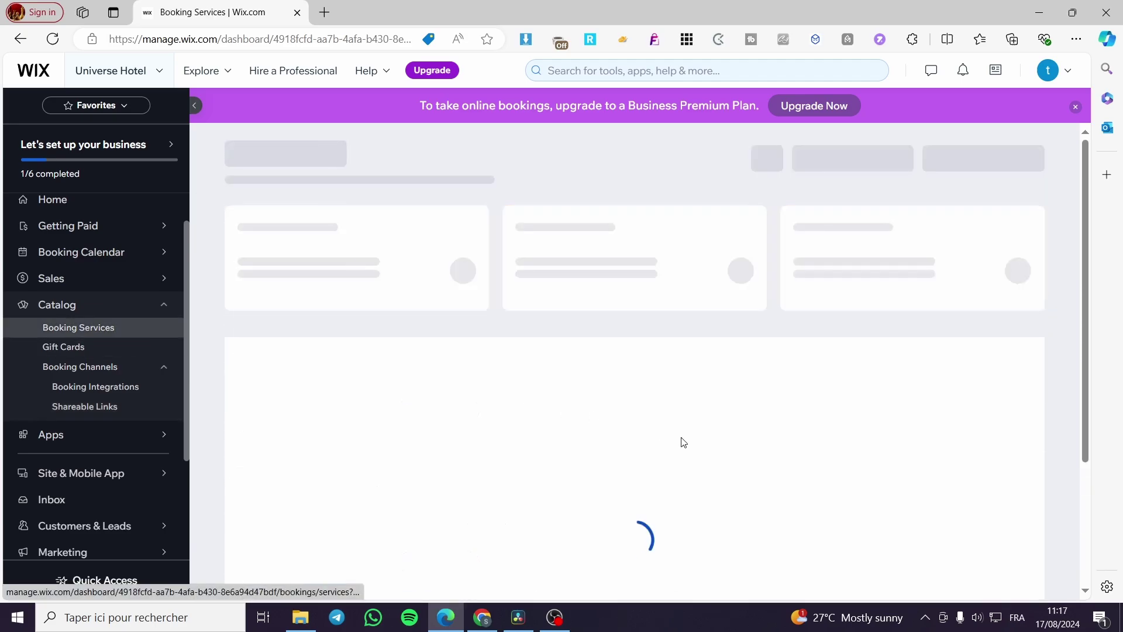